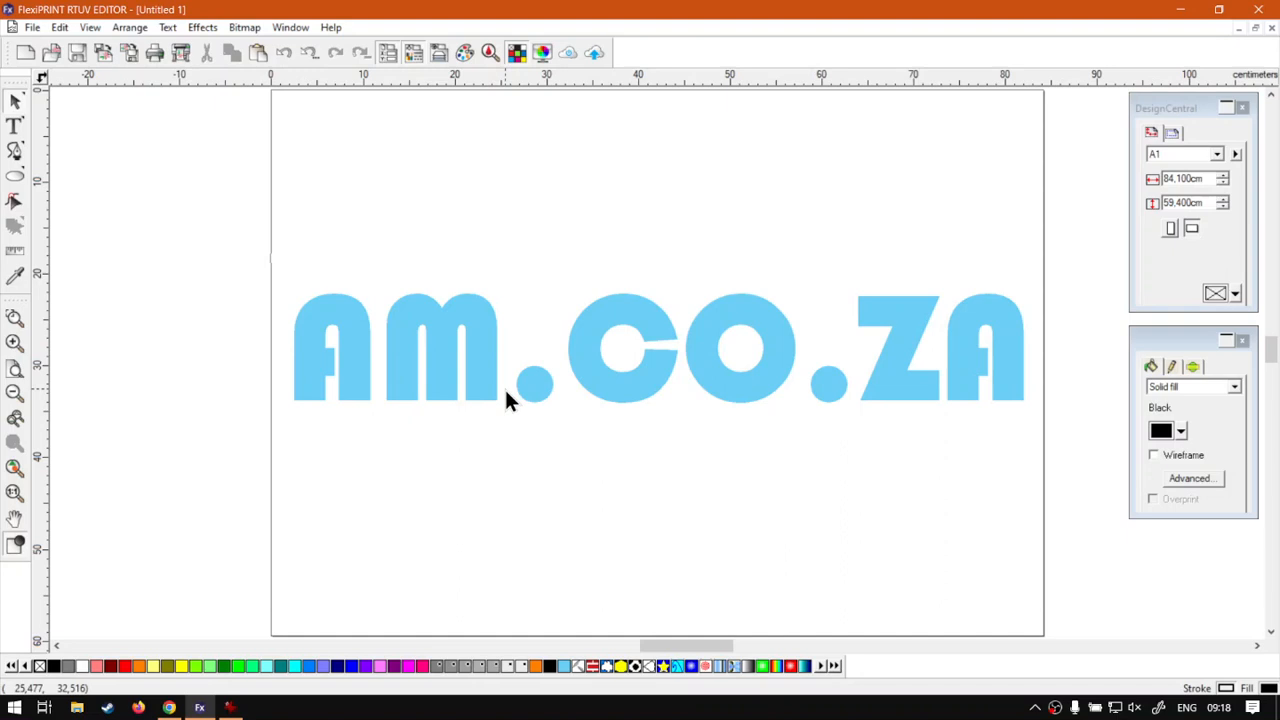
- Select the light-blue AM.CO.ZA text object (79.482 × 11.913 cm) with the Pick tool
click(439, 346)
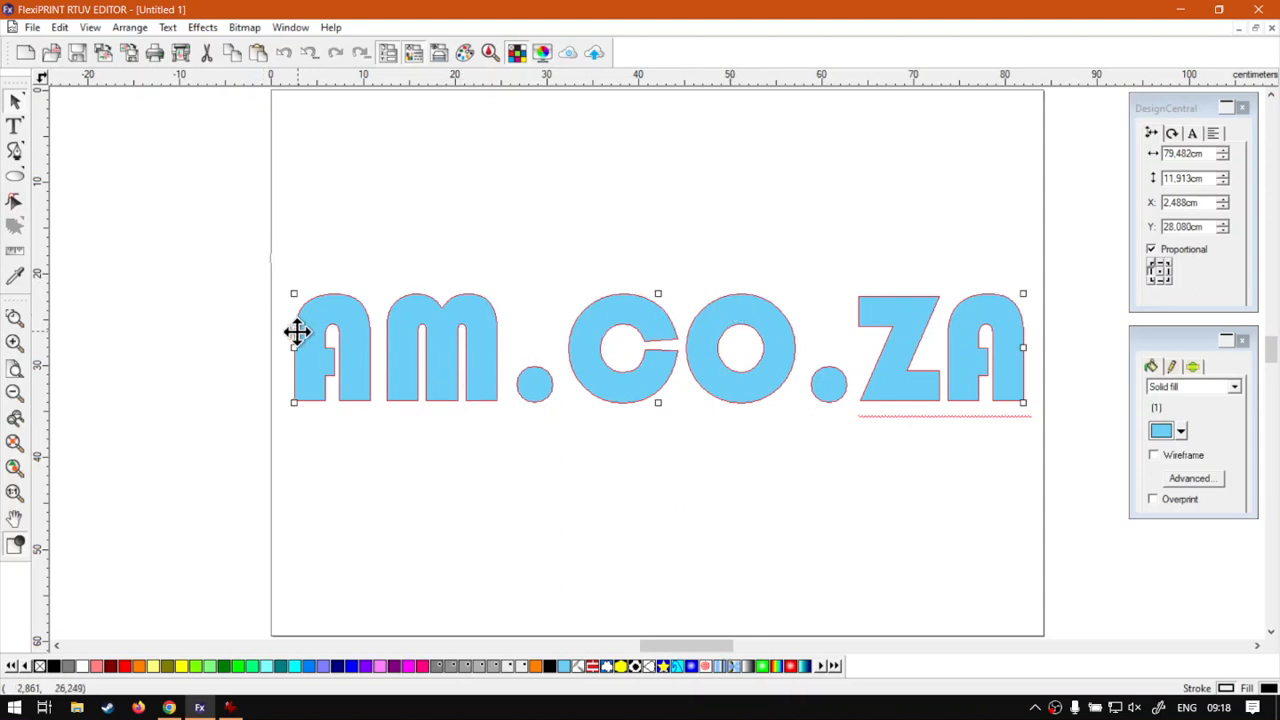
- Highlight the M.CO characters in text-edit mode, then leave text editing
double_click(440, 388)
click(386, 366)
drag(380, 366, 343, 369)
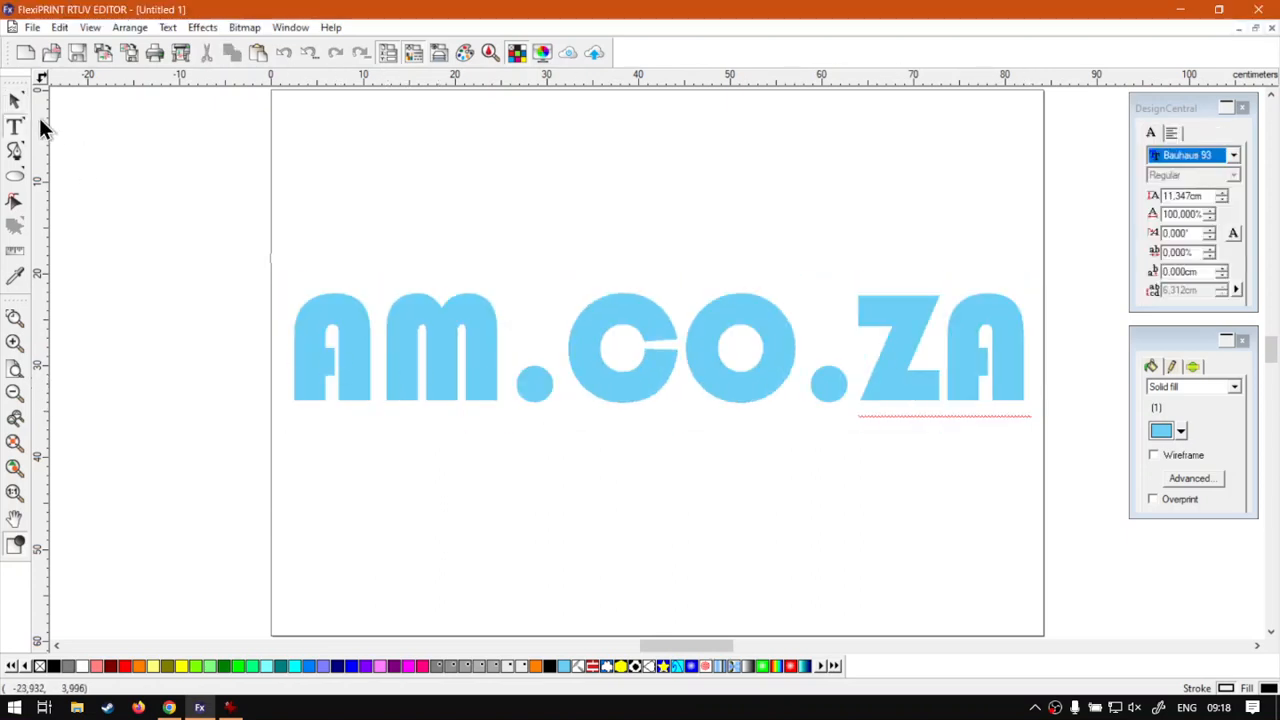
click(14, 100)
- Break the AM.CO.ZA text apart into individual character objects with Text > Break Apart
click(443, 337)
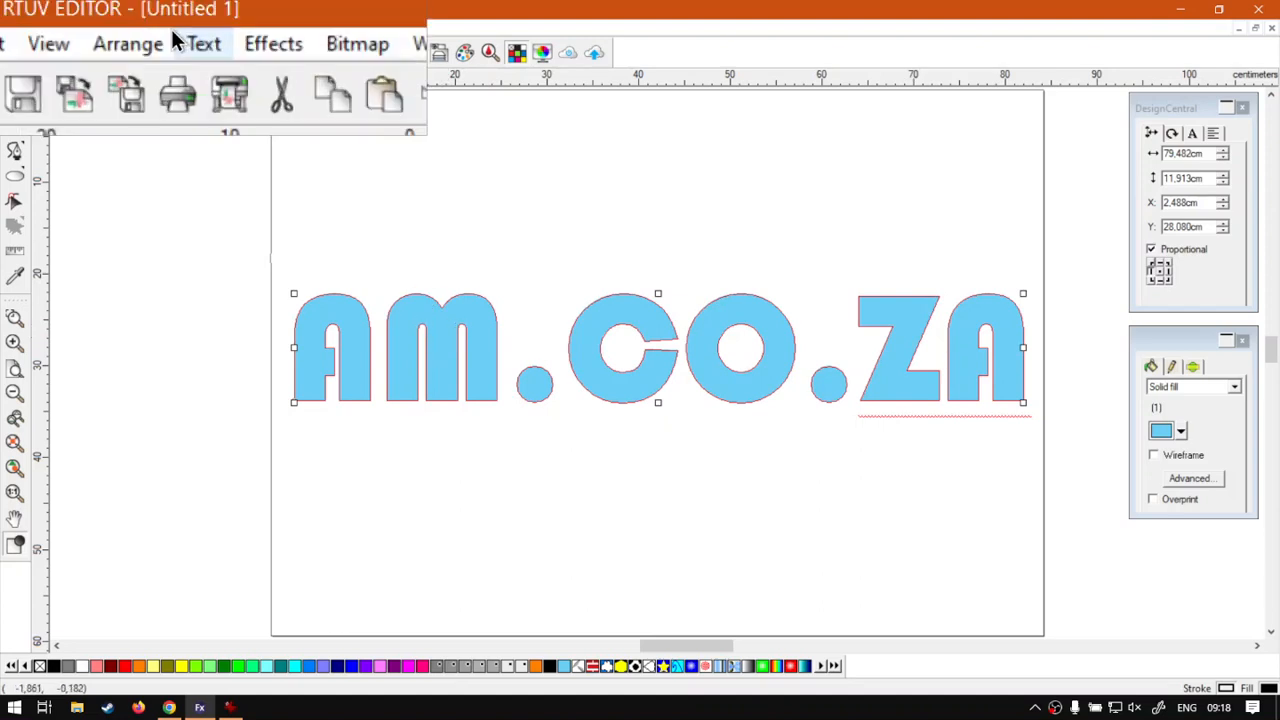
click(165, 27)
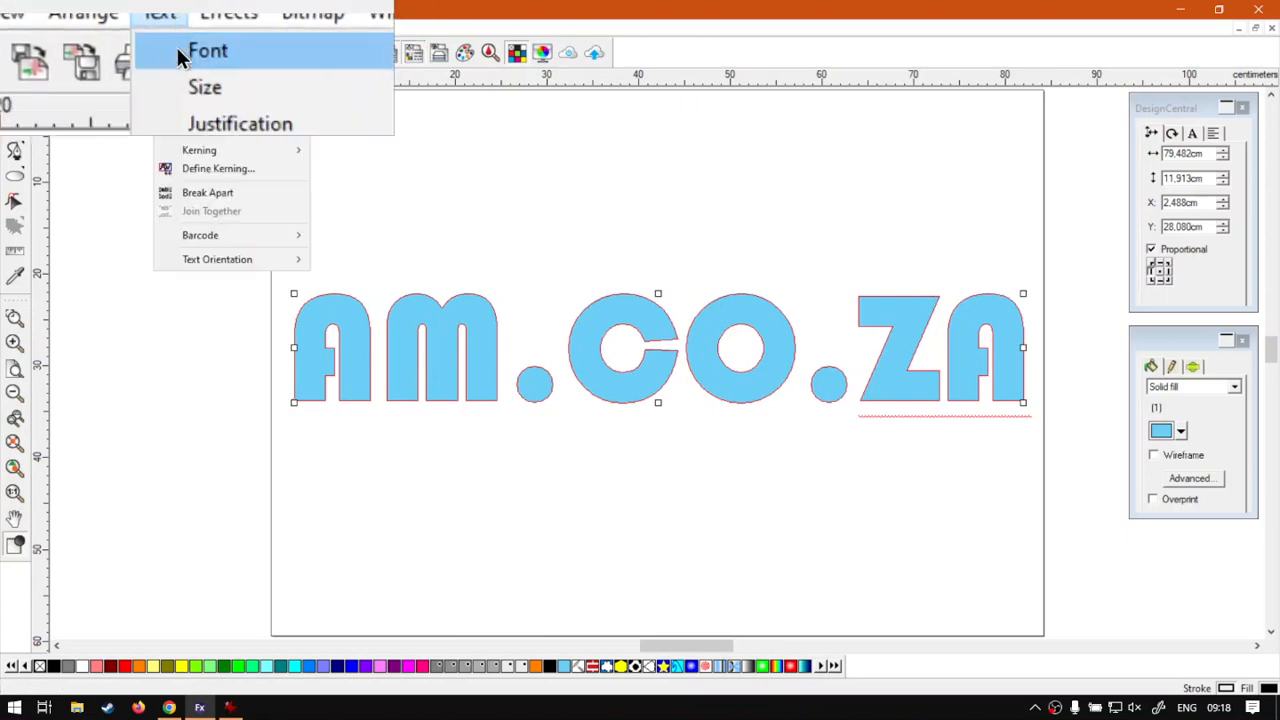
click(238, 196)
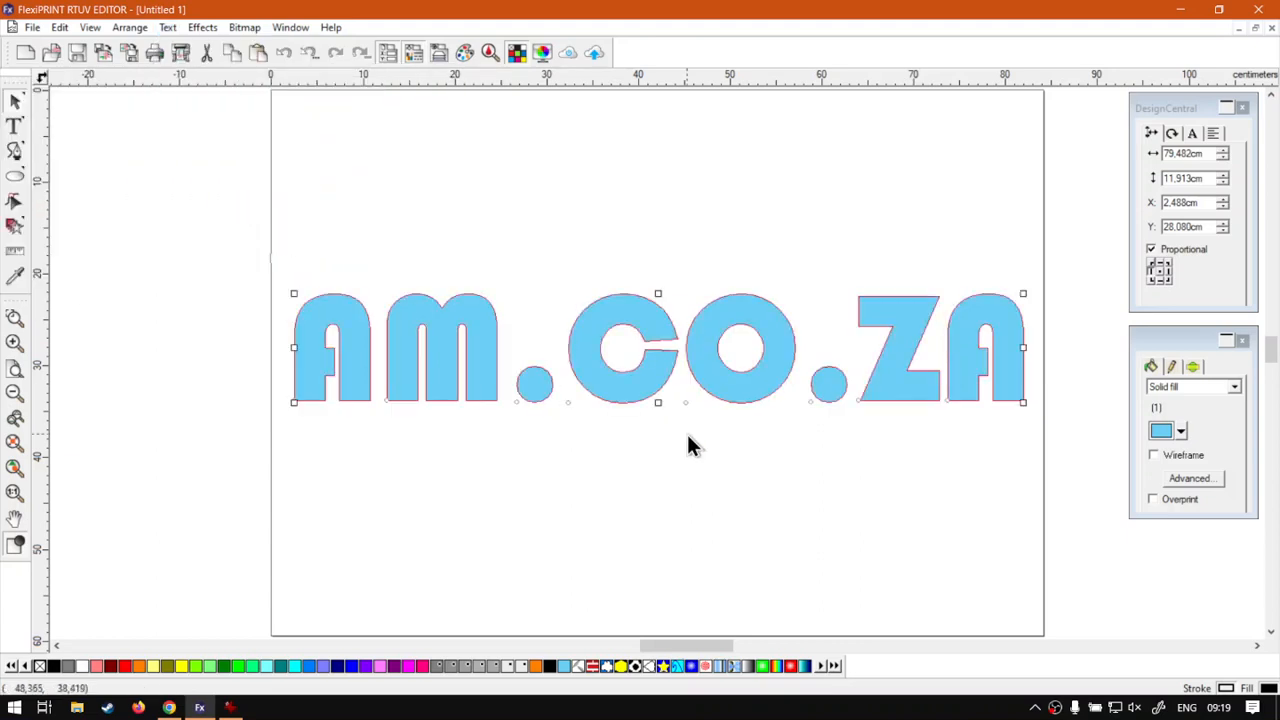
click(646, 463)
click(352, 366)
click(426, 362)
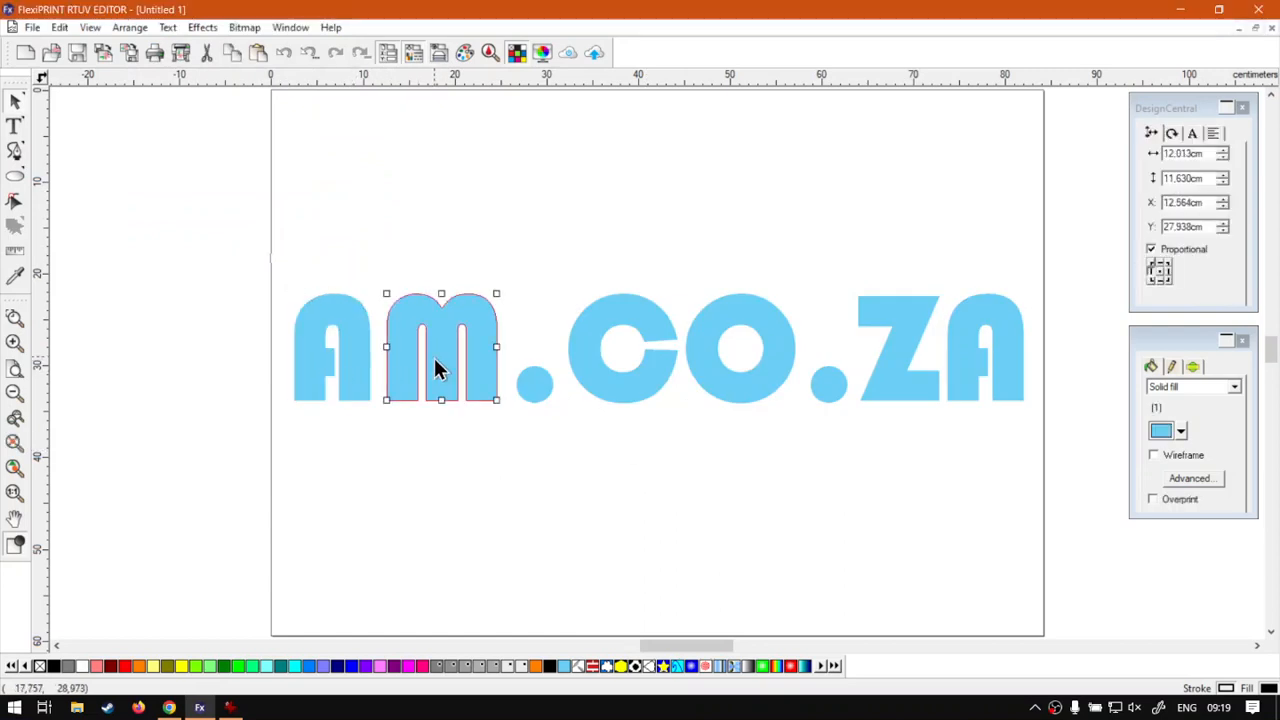
click(533, 385)
click(605, 388)
click(755, 375)
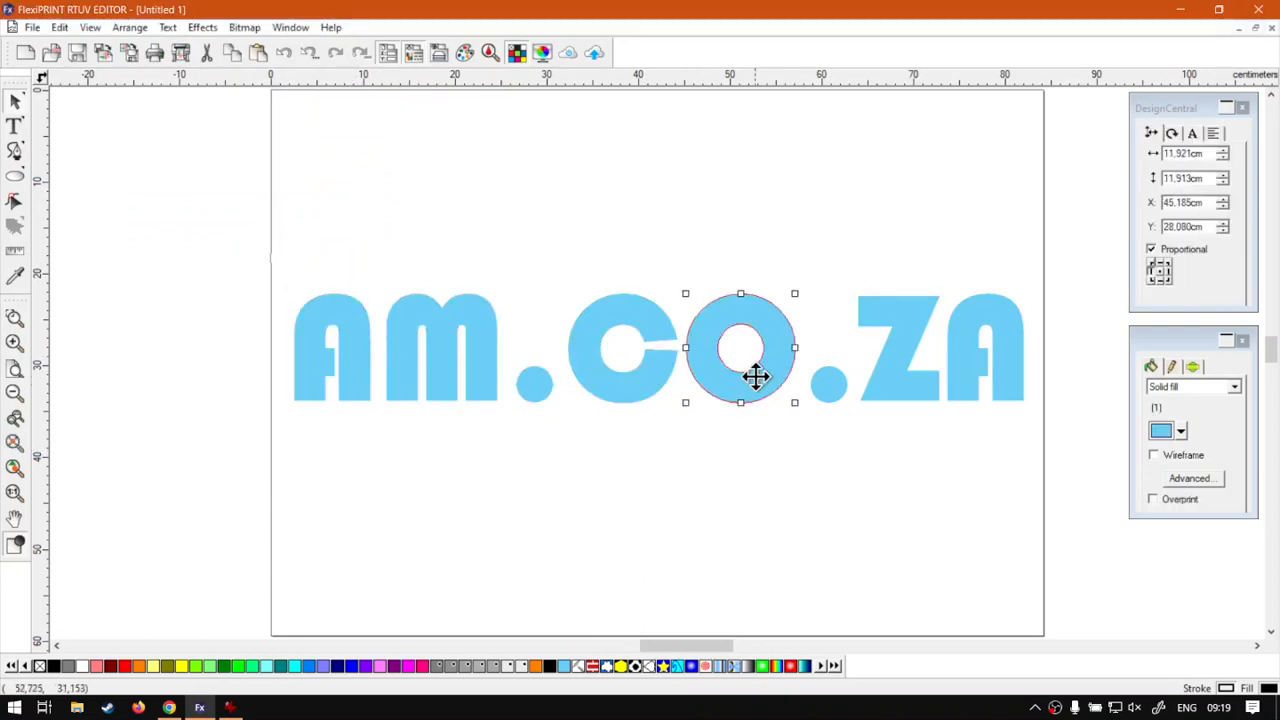
click(823, 390)
click(886, 395)
click(970, 390)
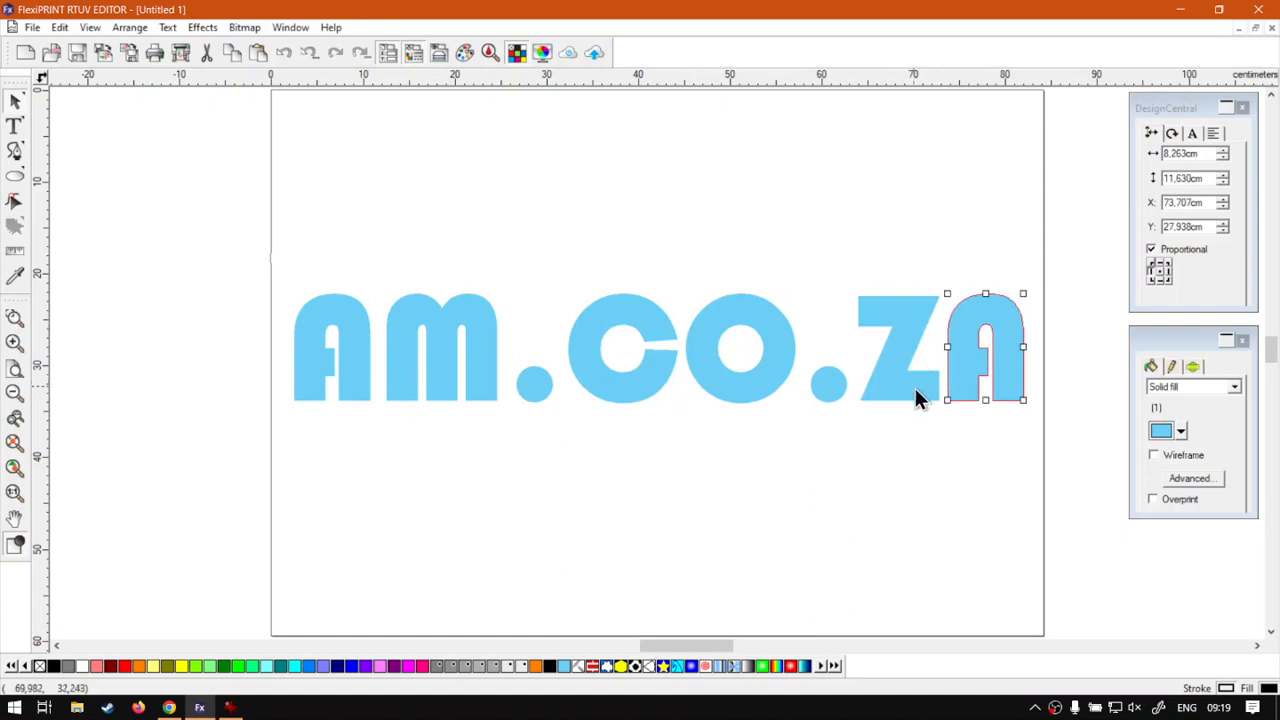
click(902, 385)
click(833, 388)
click(760, 388)
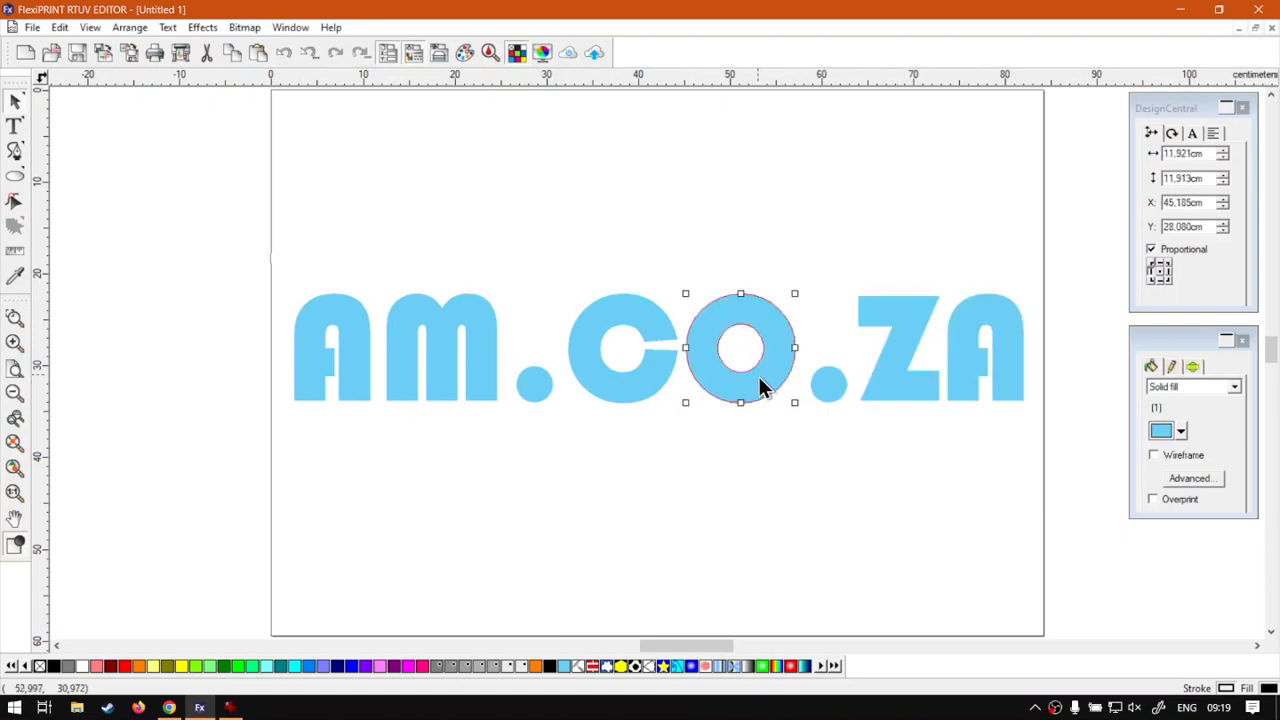
click(649, 378)
double_click(647, 379)
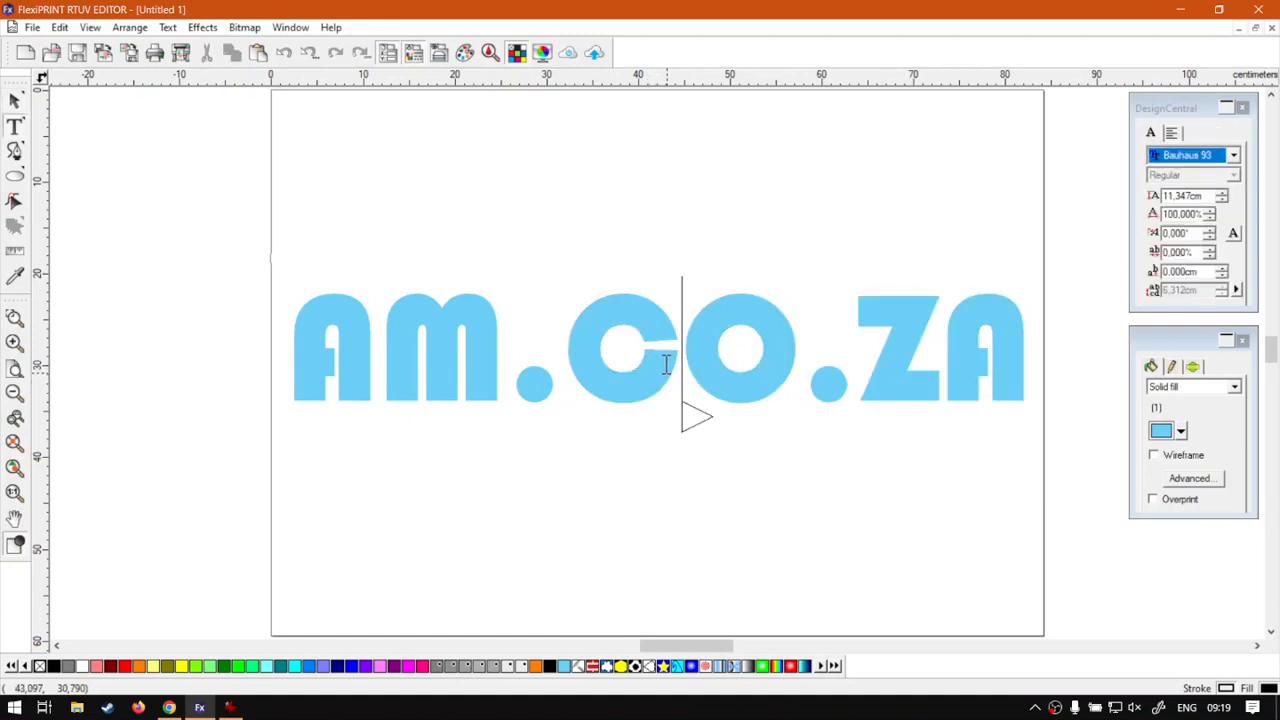
click(586, 365)
drag(677, 367, 613, 368)
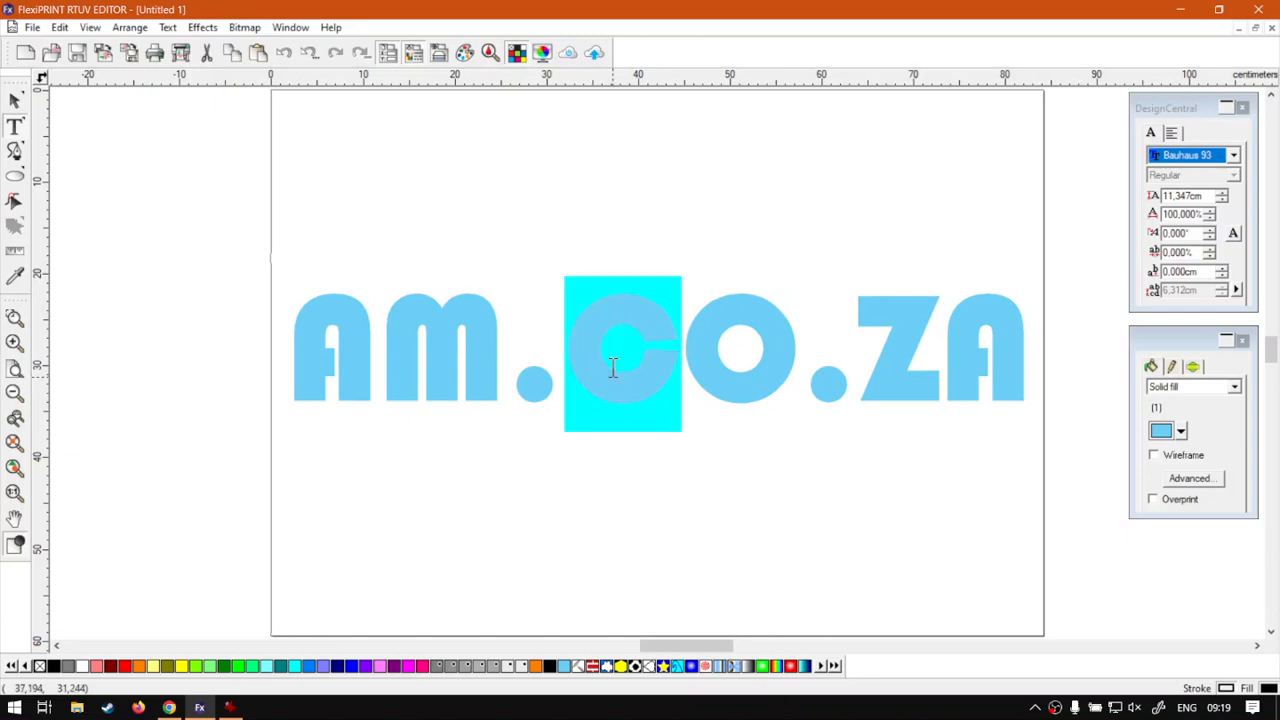
drag(717, 370, 798, 375)
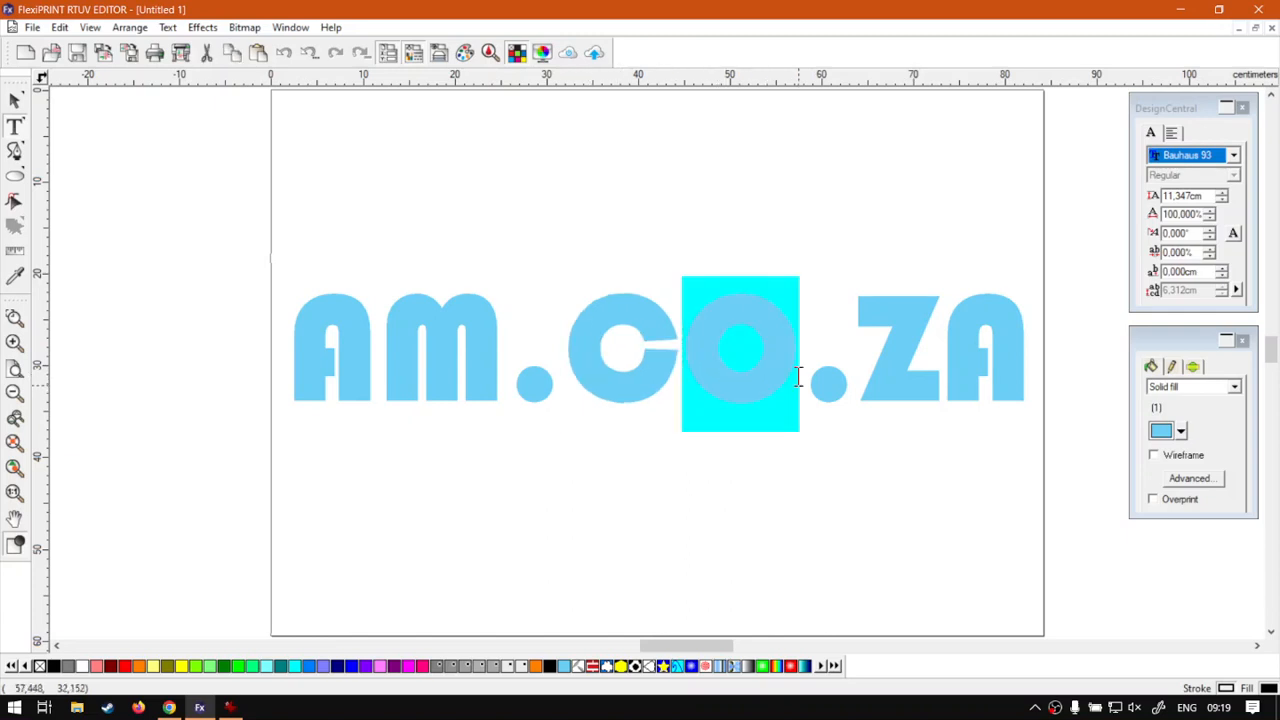
click(320, 354)
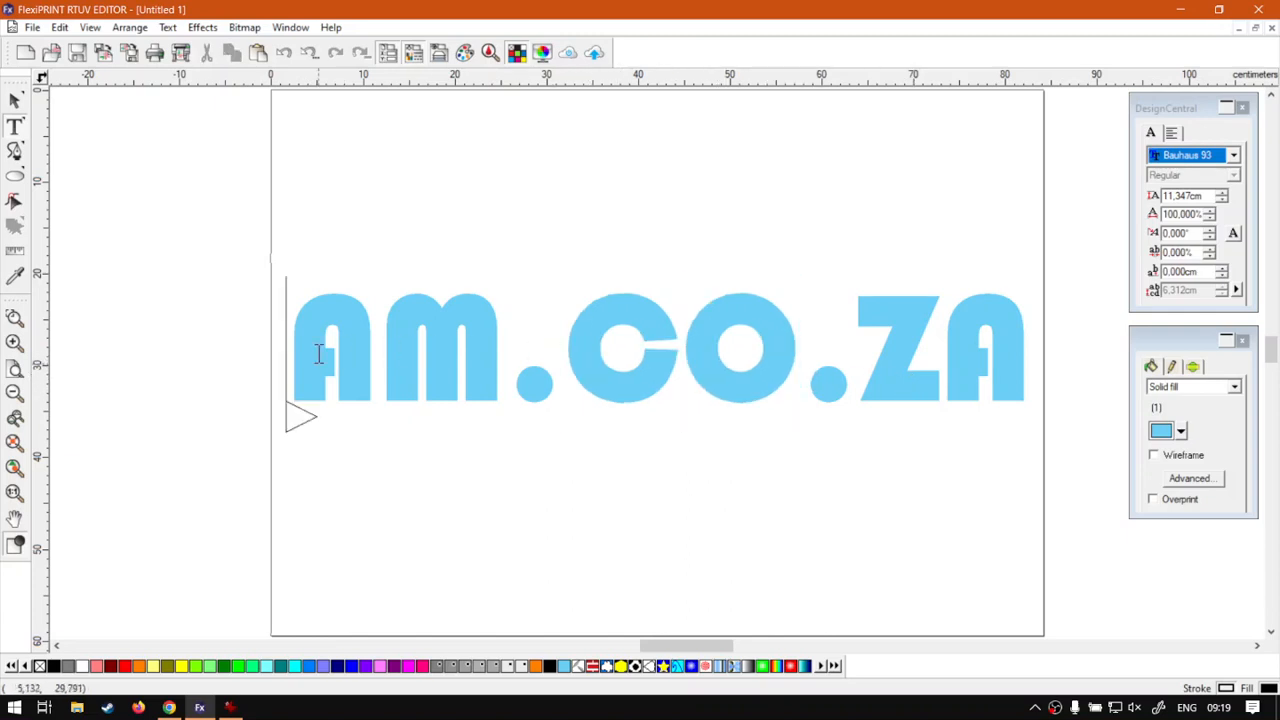
drag(314, 354, 591, 380)
click(400, 368)
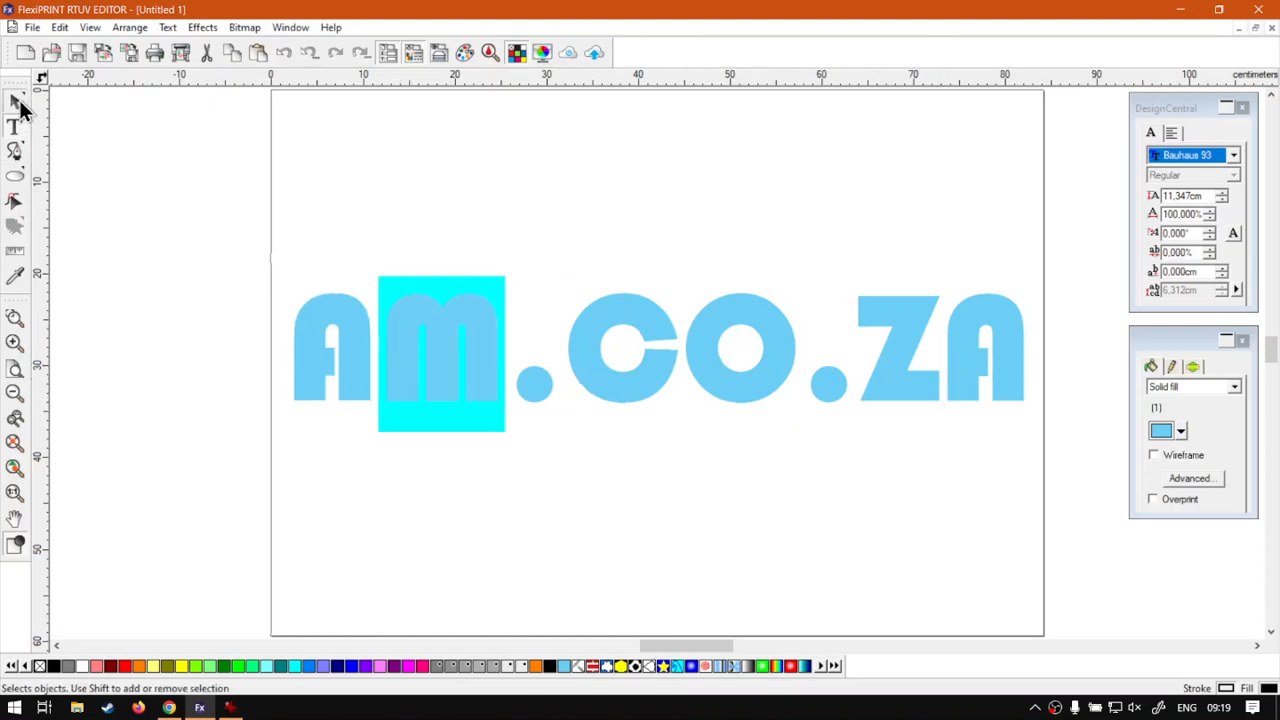
- Enlarge the leading A to about 12.777 × 17.983 cm, extending above and below the others
click(18, 104)
click(622, 513)
click(534, 386)
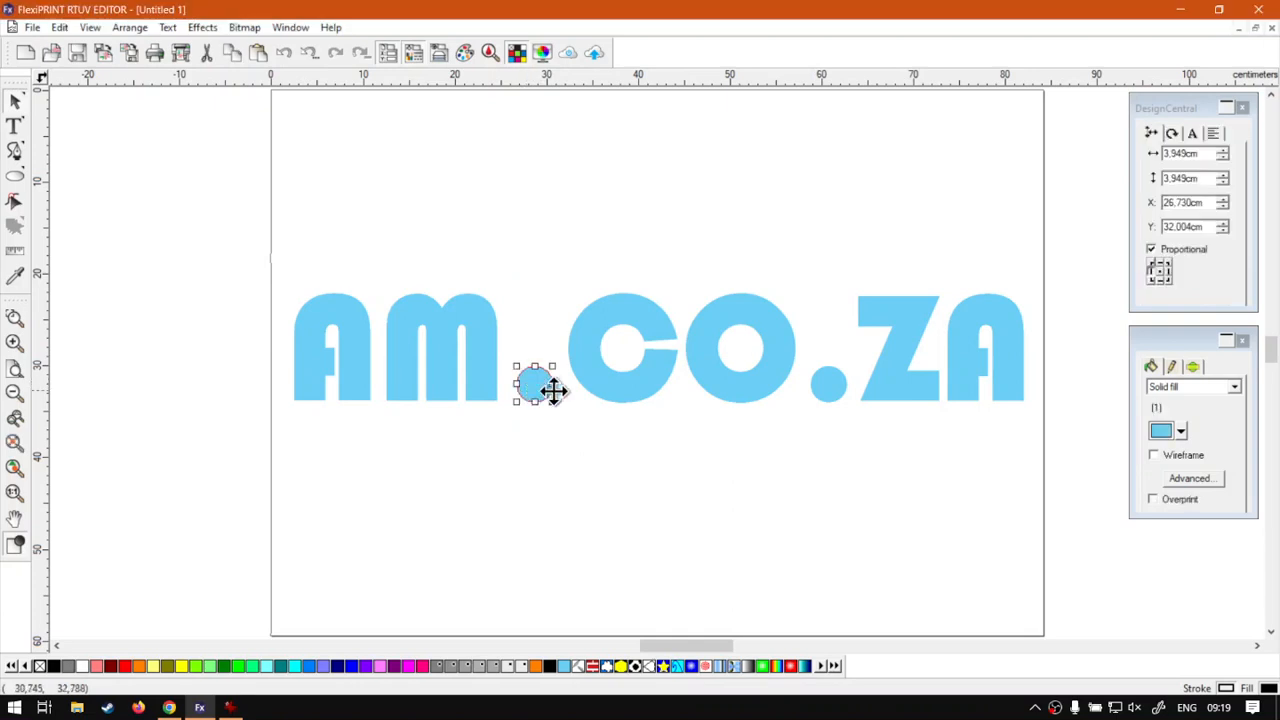
click(351, 390)
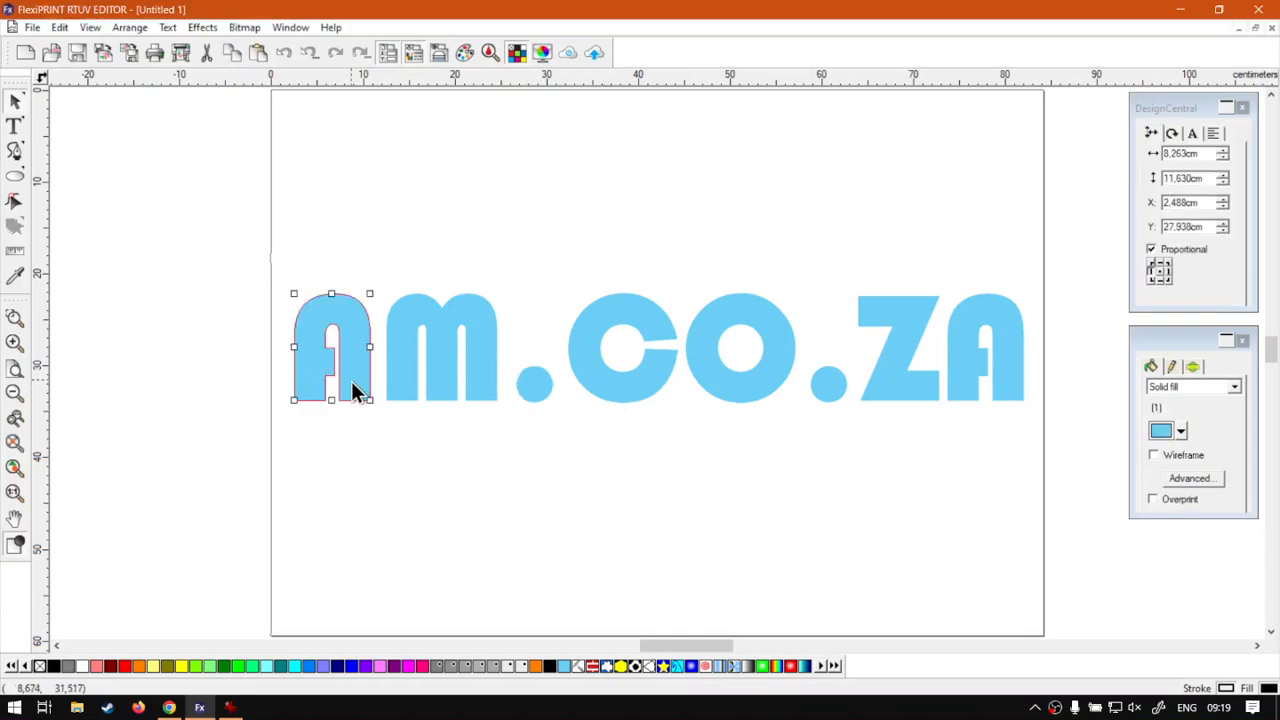
drag(290, 402, 279, 444)
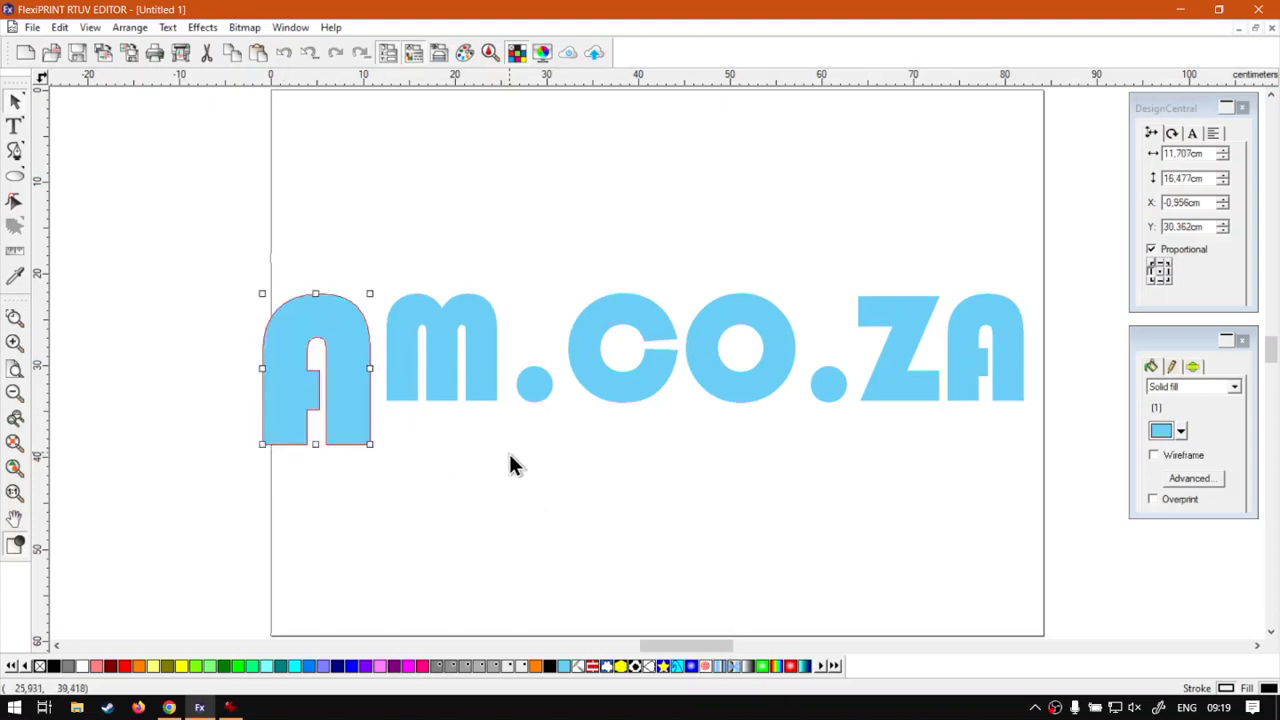
click(508, 450)
click(340, 300)
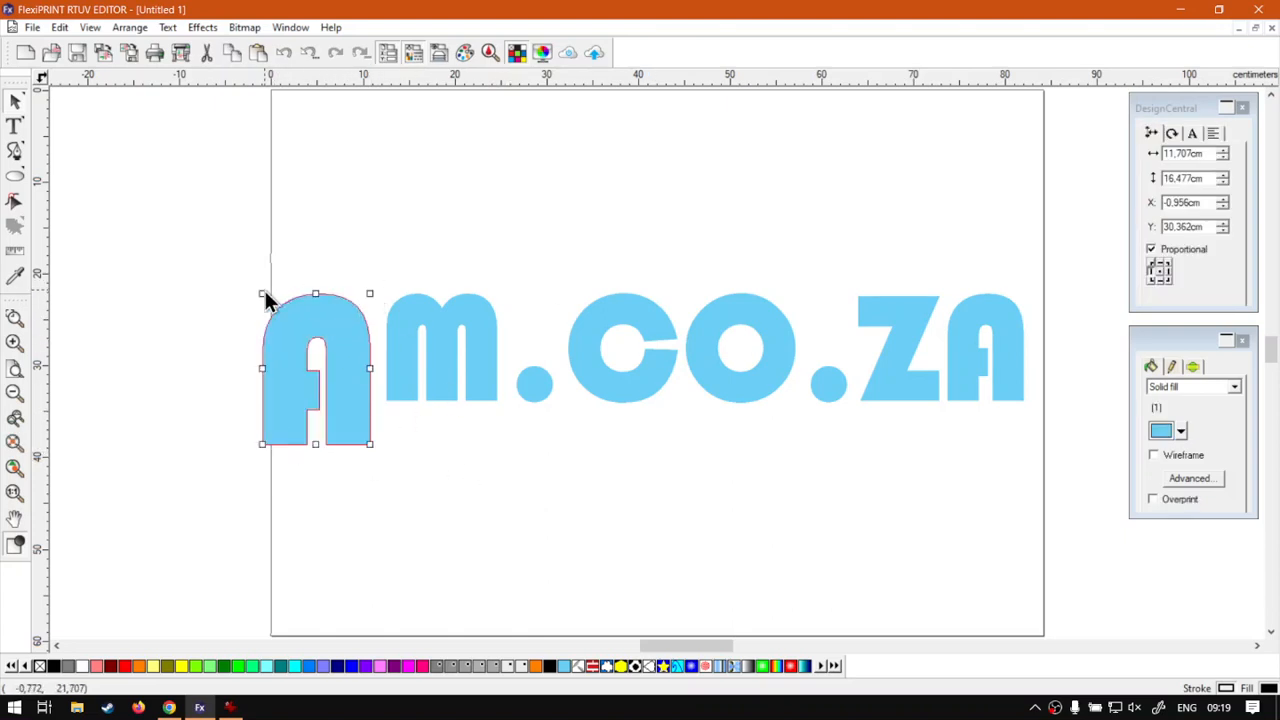
drag(264, 295, 263, 279)
- Marquee-select the .CO.ZA characters together
click(541, 408)
click(537, 392)
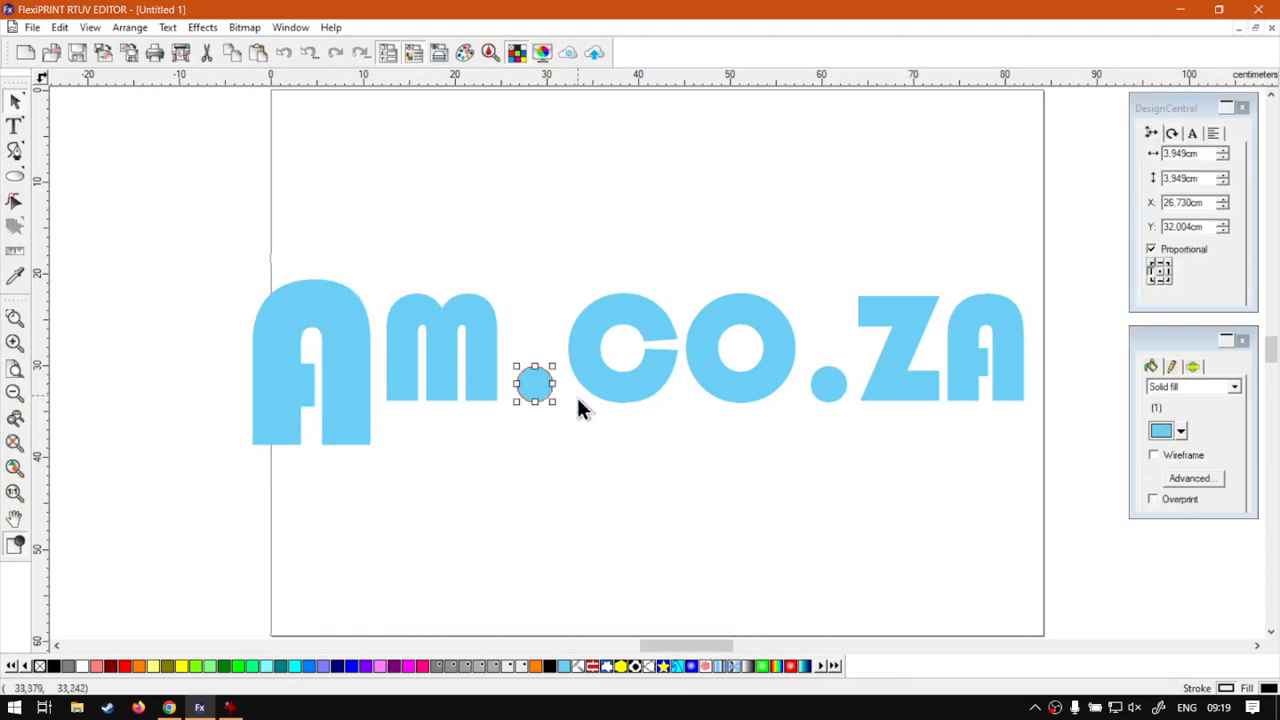
drag(1092, 236, 508, 488)
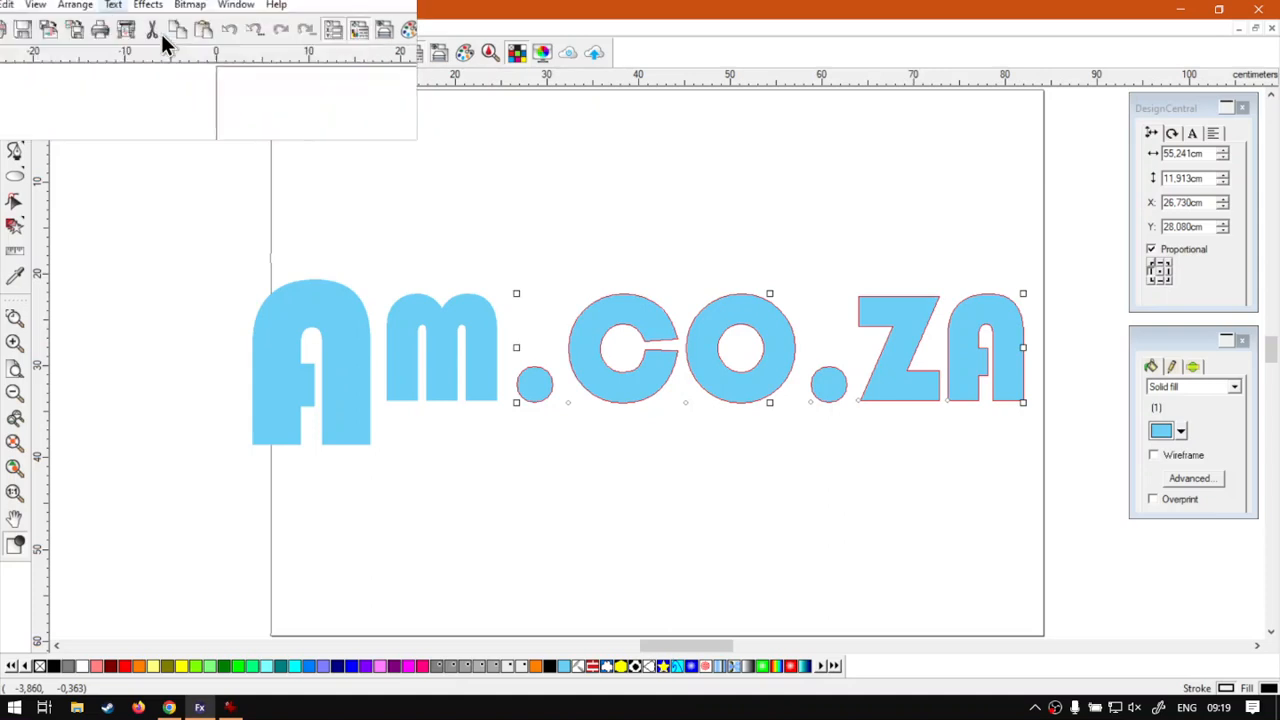
- Join .CO.ZA into one text, shrink it and place it beneath the M
click(164, 28)
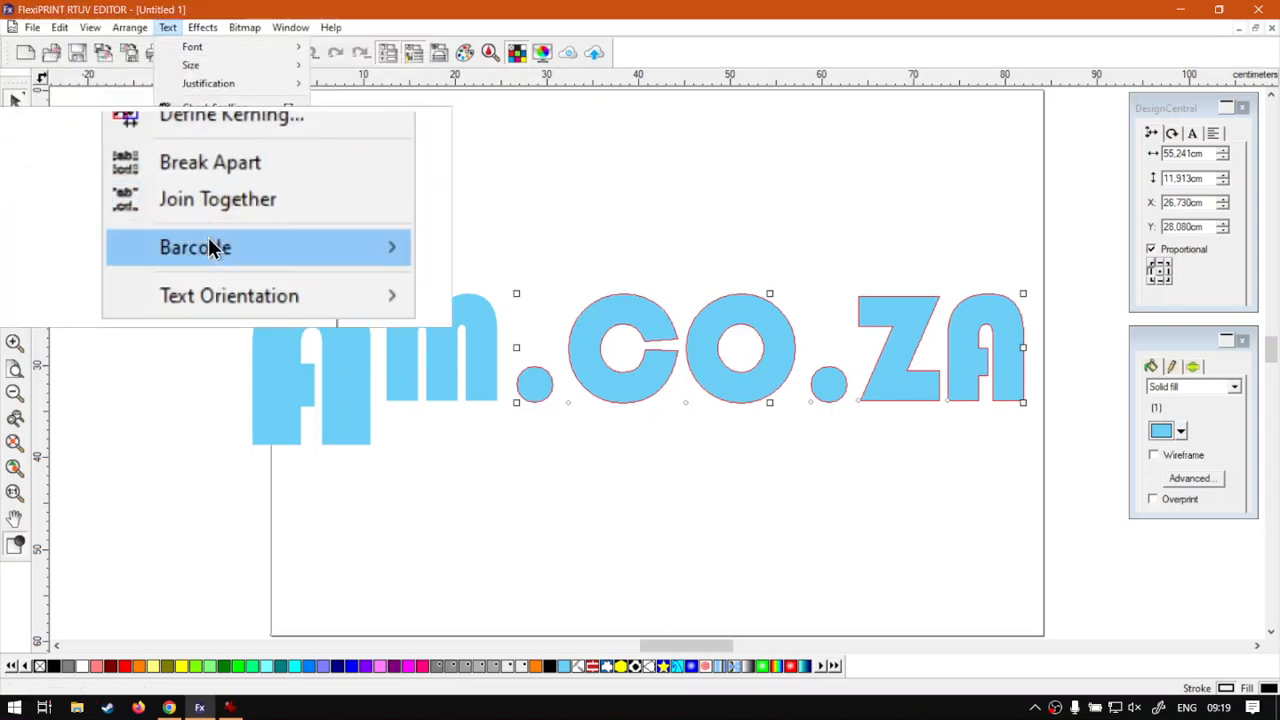
click(209, 208)
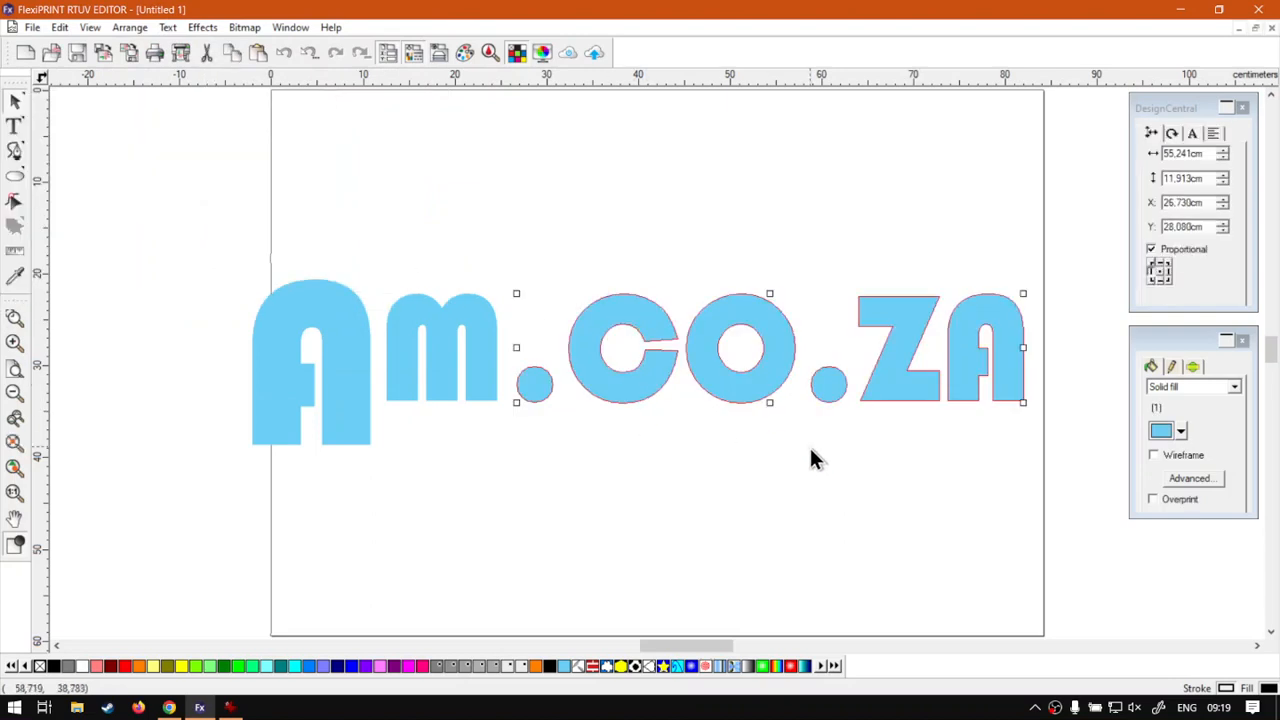
click(890, 418)
click(895, 385)
drag(1022, 290, 496, 414)
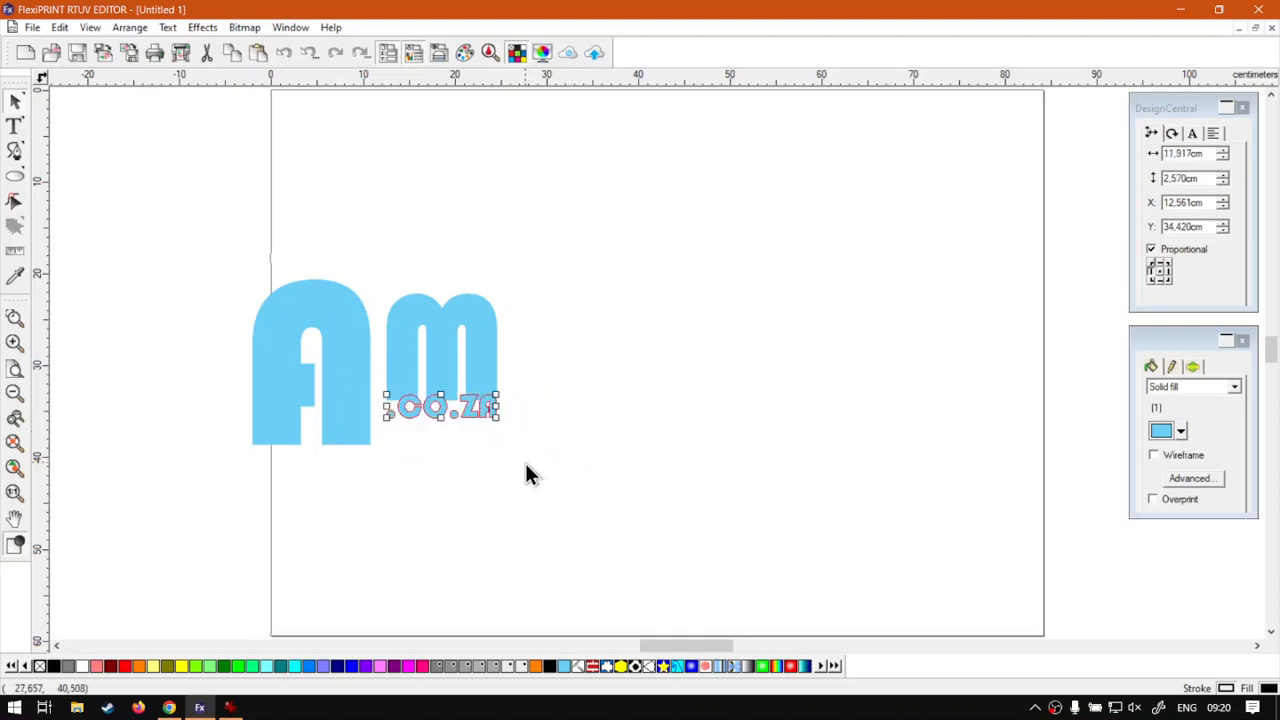
key(Down)
key(Down)
key(Down)
key(Down)
key(Down)
key(Down)
key(Down)
key(Down)
key(Down)
key(Down)
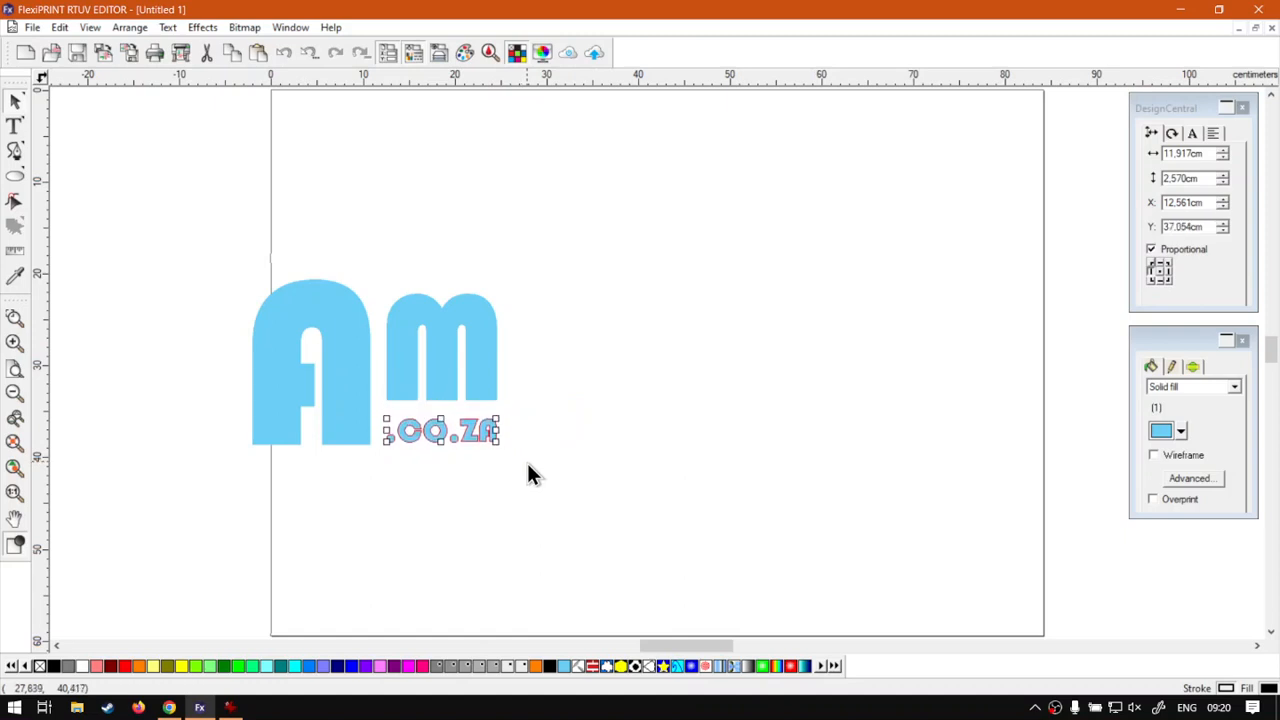
key(Up)
key(Up)
key(Up)
key(Up)
- Make the large A slightly bigger and nudge it a little left
click(588, 394)
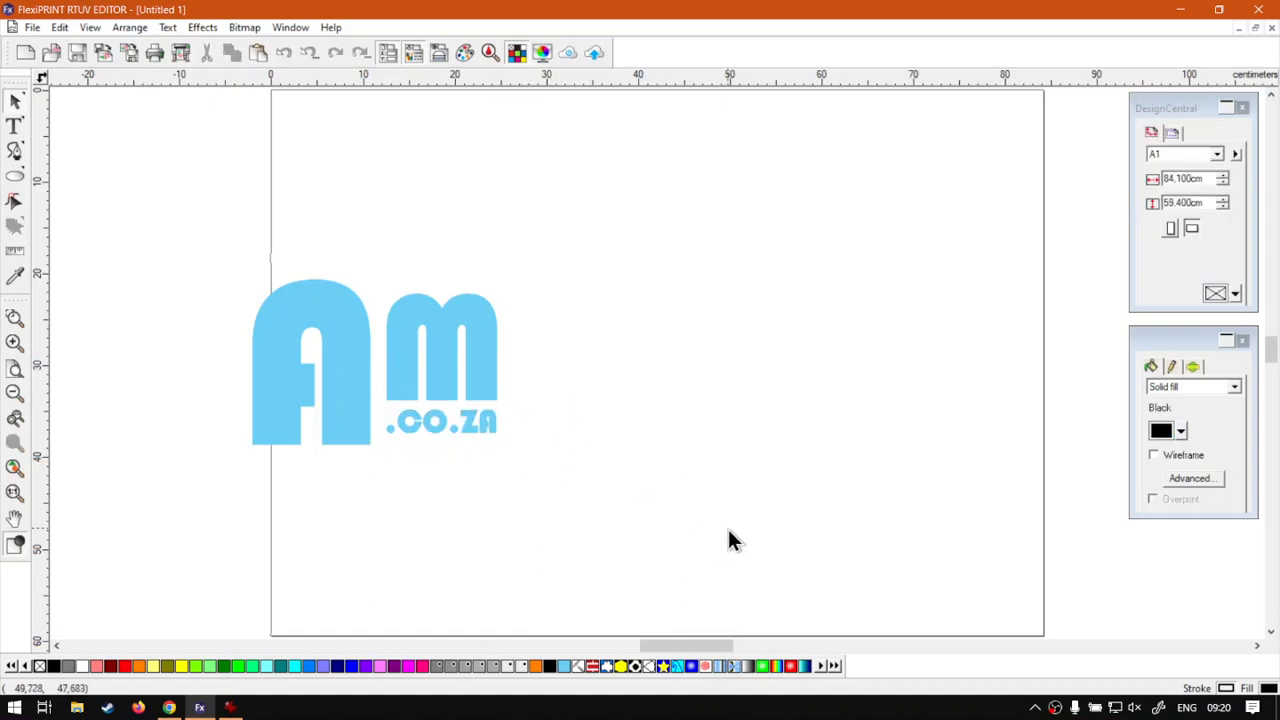
click(357, 431)
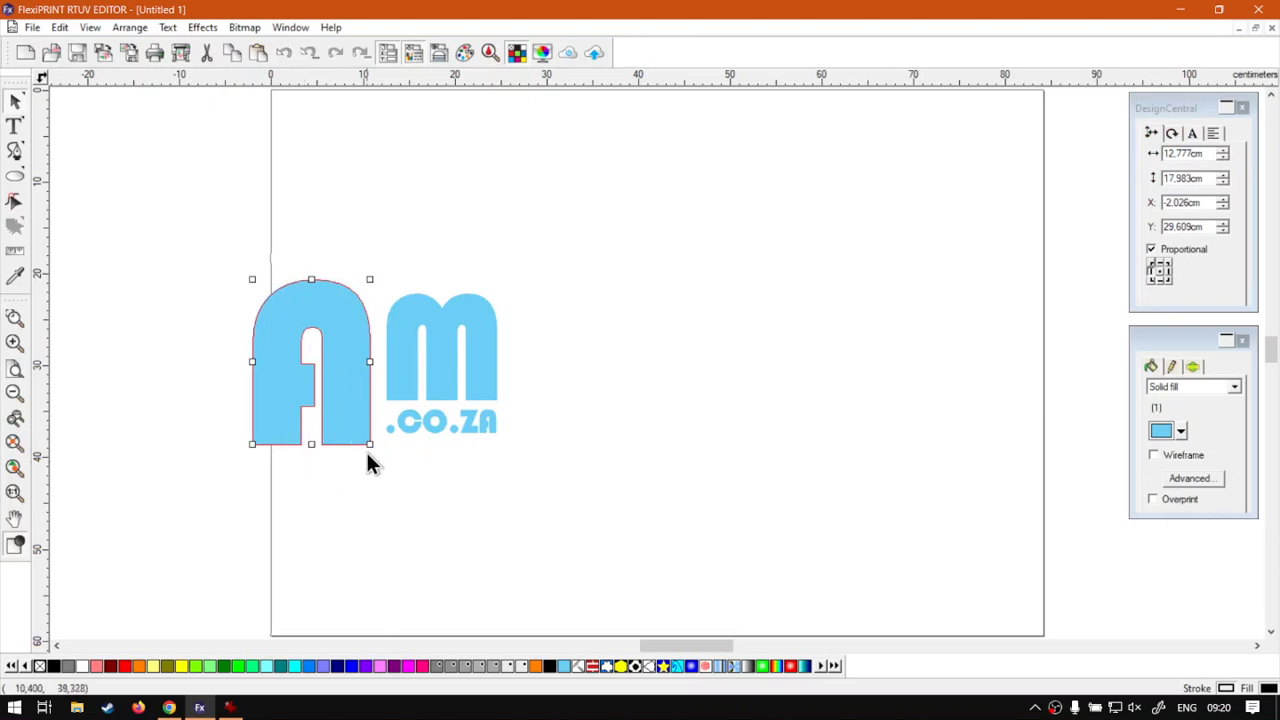
drag(364, 443, 373, 450)
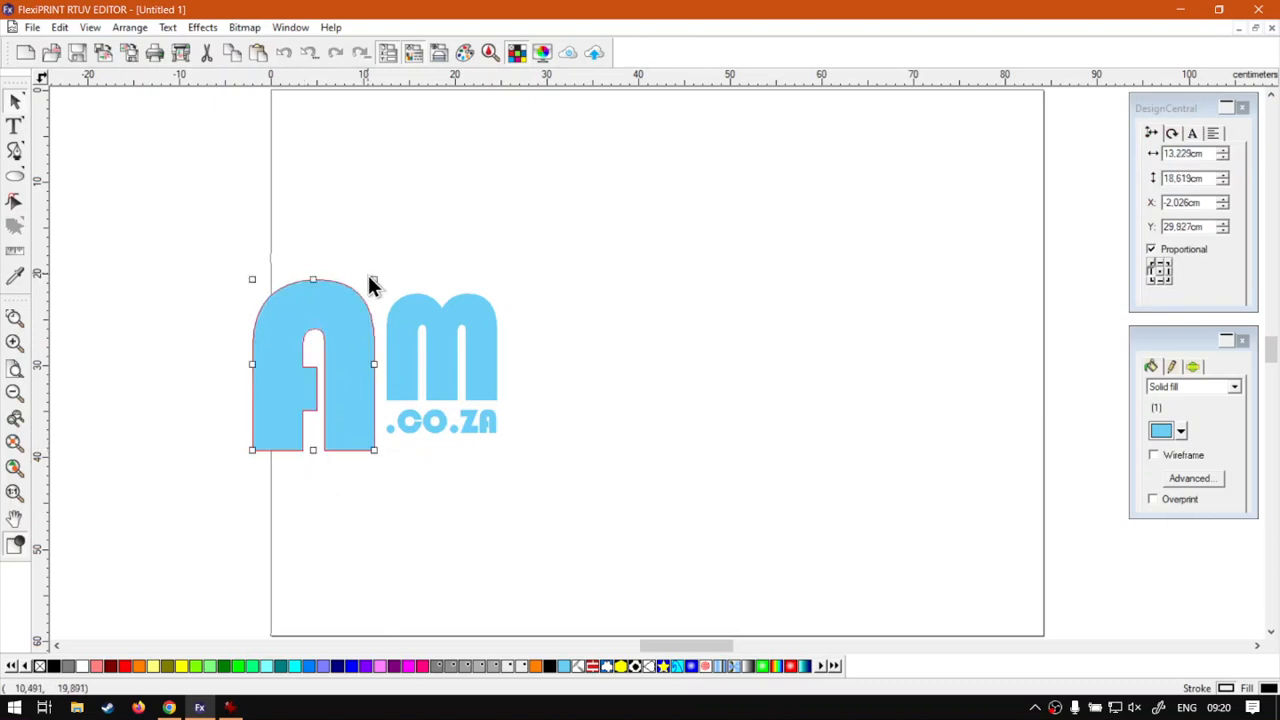
drag(375, 280, 374, 275)
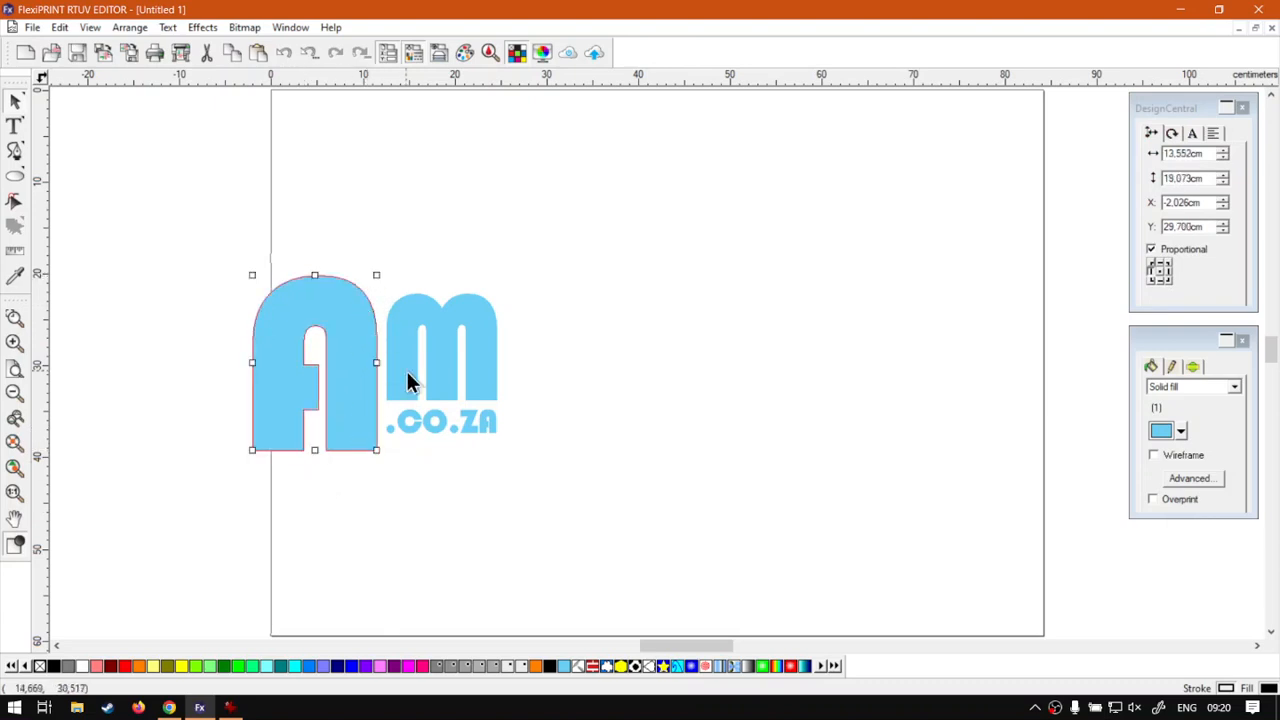
key(Left)
key(Left)
key(Left)
- Move the whole 27.147 × 19.073 cm logo to the page centre and reselect all pieces
drag(603, 500, 200, 241)
drag(350, 346, 584, 322)
click(632, 488)
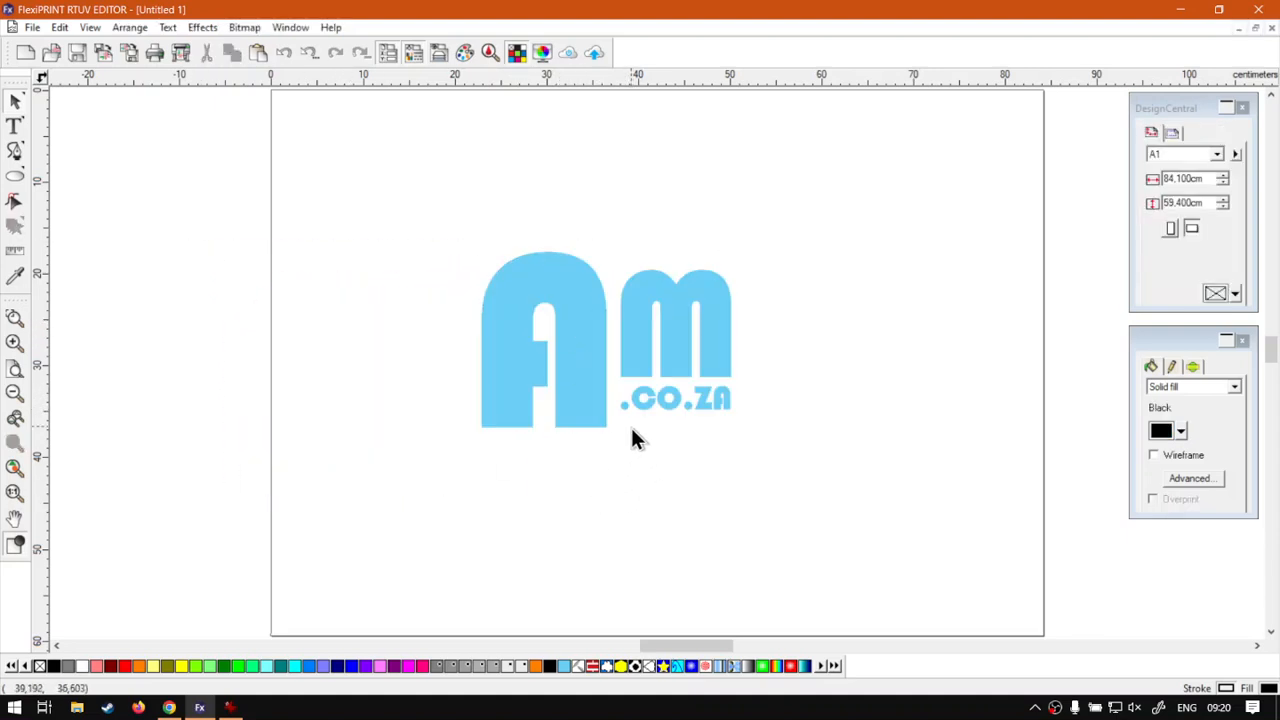
drag(810, 466, 434, 200)
click(166, 28)
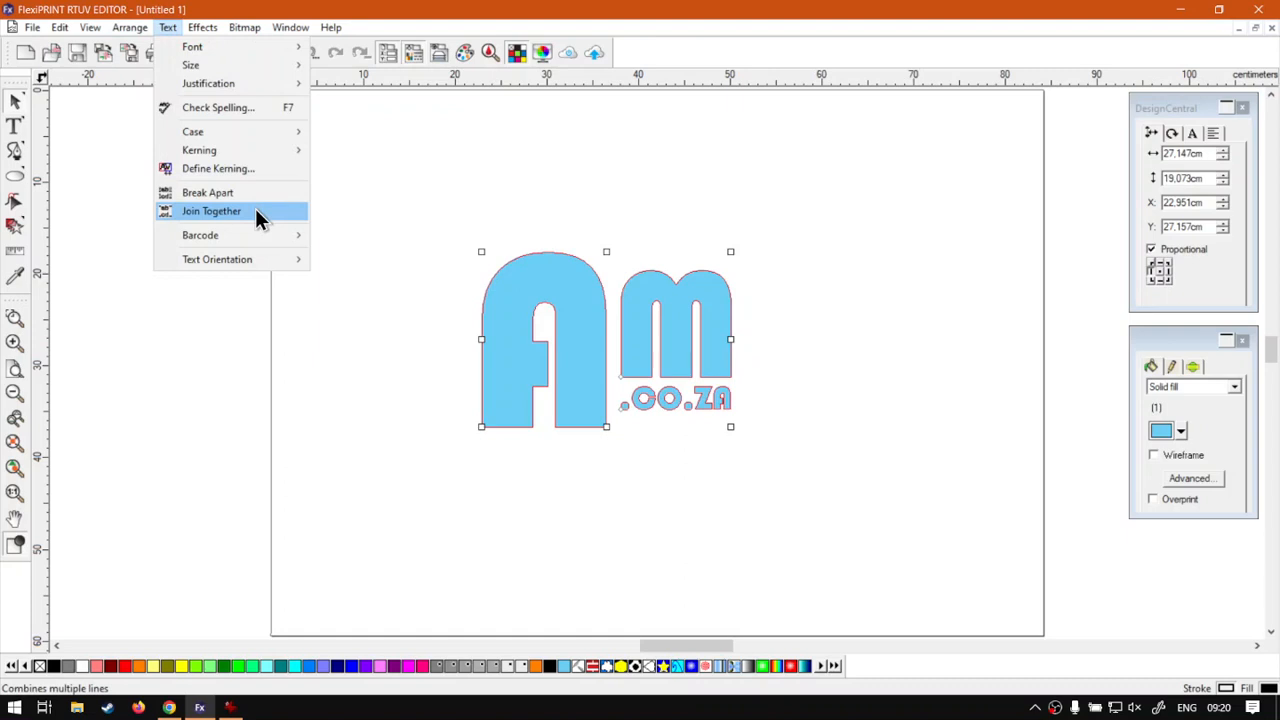
click(255, 211)
scroll(722, 360, down, 5)
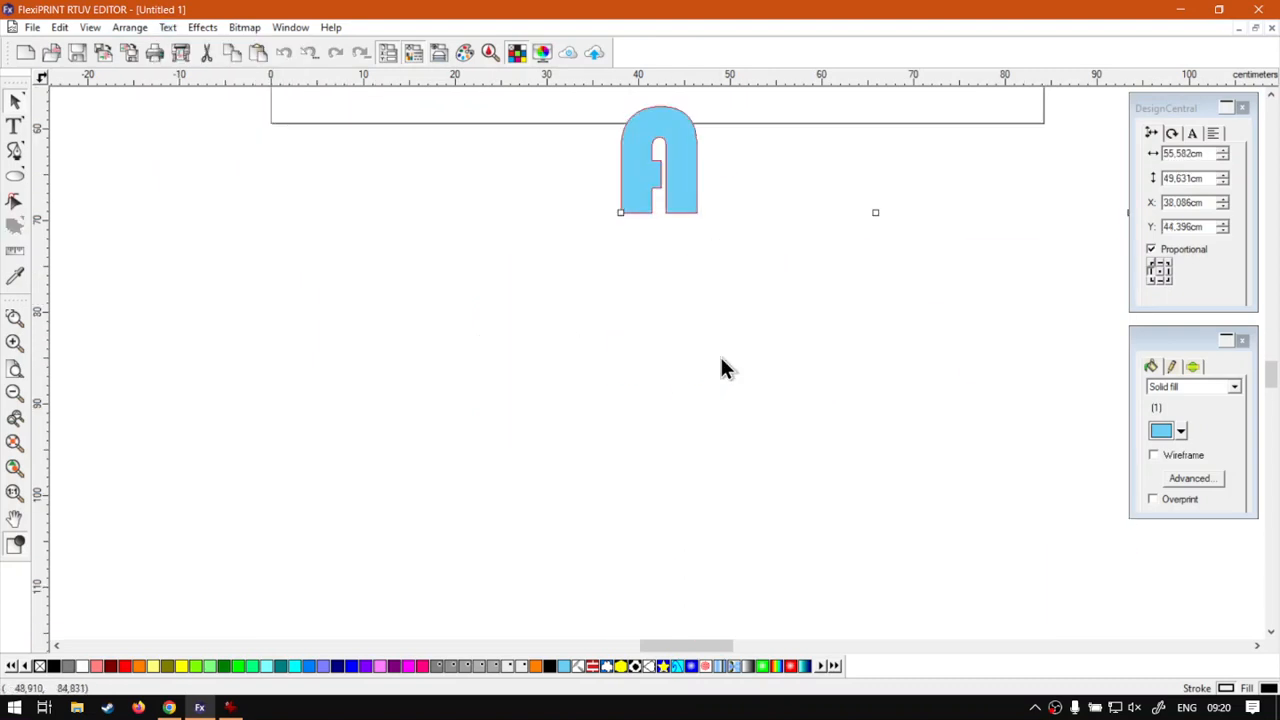
scroll(725, 368, up, 4)
scroll(725, 368, down, 2)
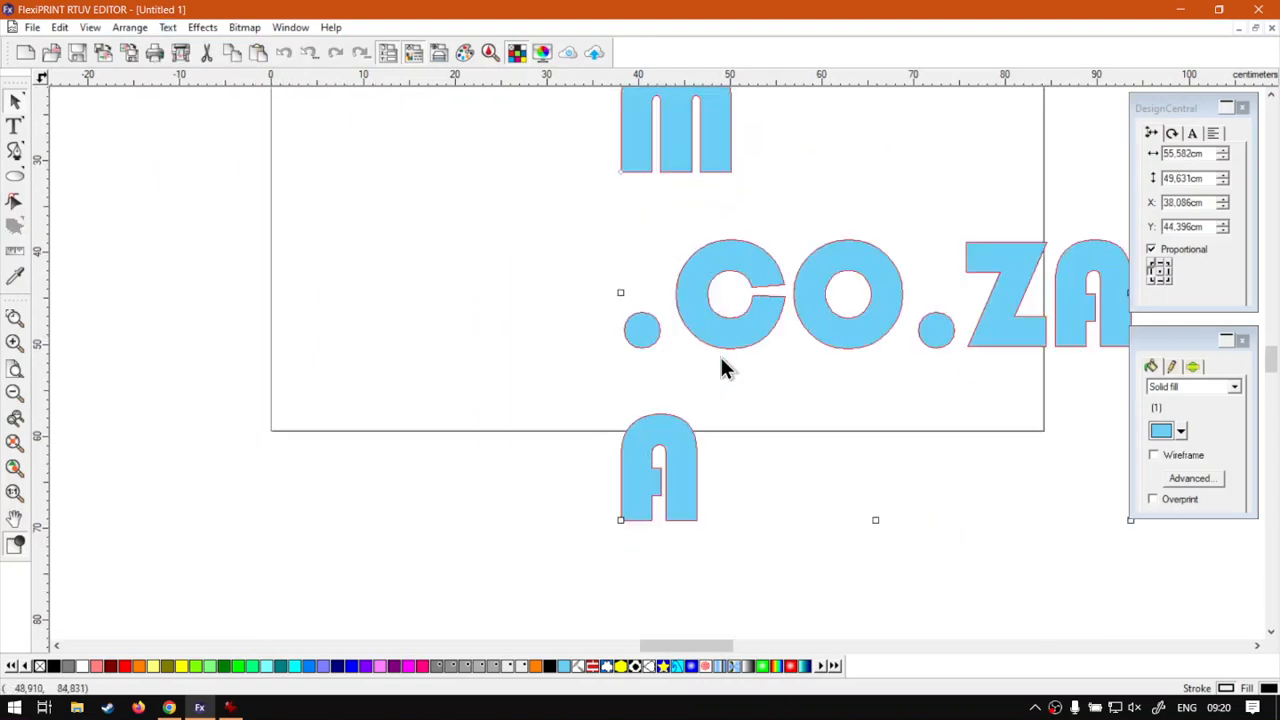
key(ctrl+z)
scroll(660, 322, up, 2)
click(784, 409)
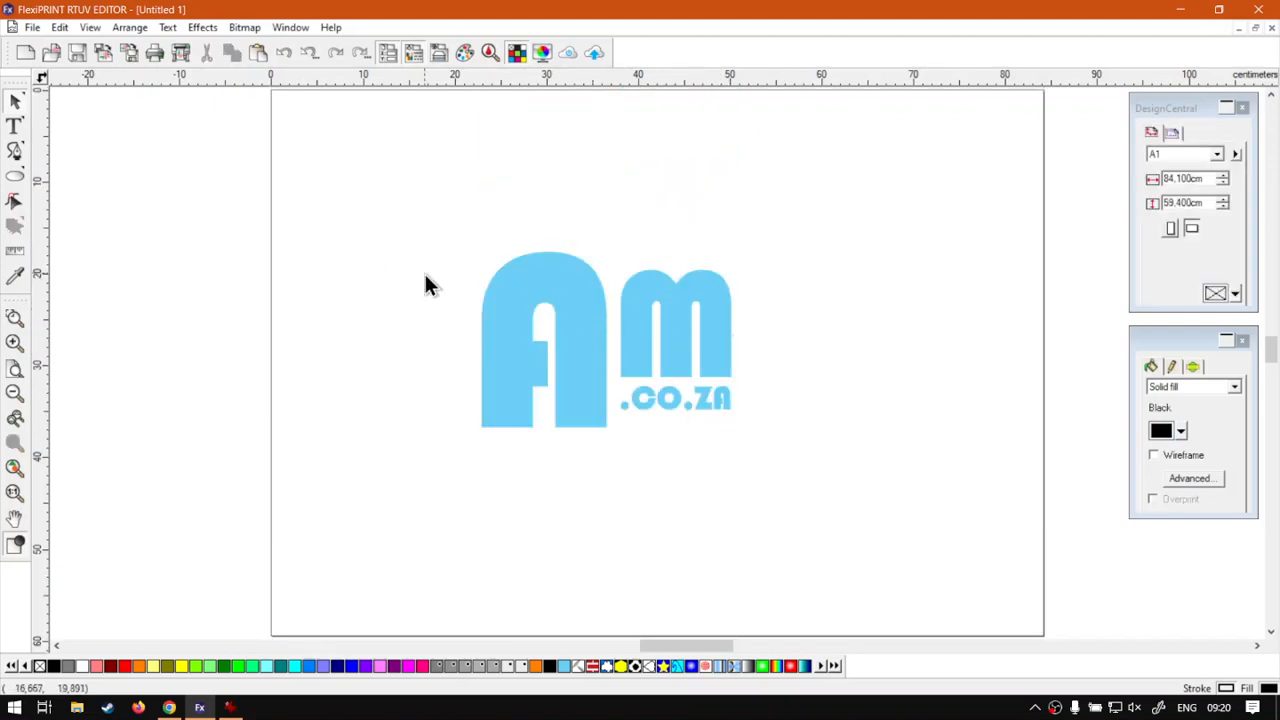
click(662, 400)
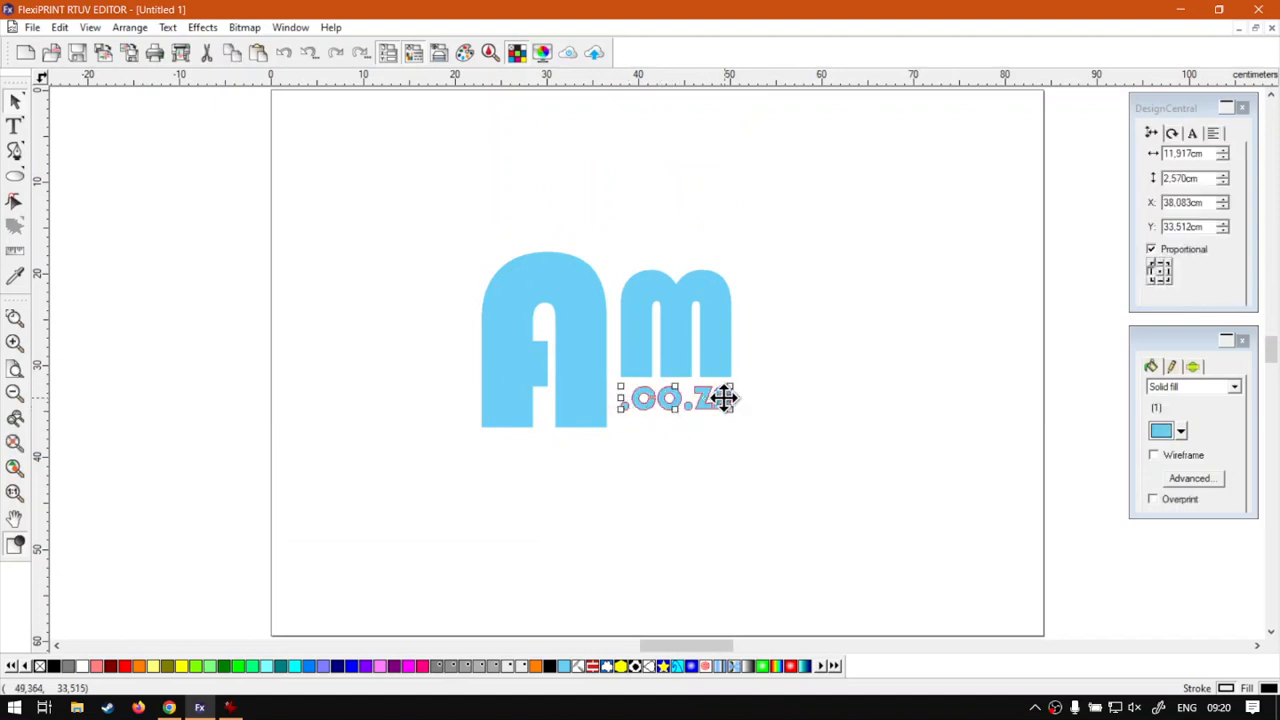
click(697, 455)
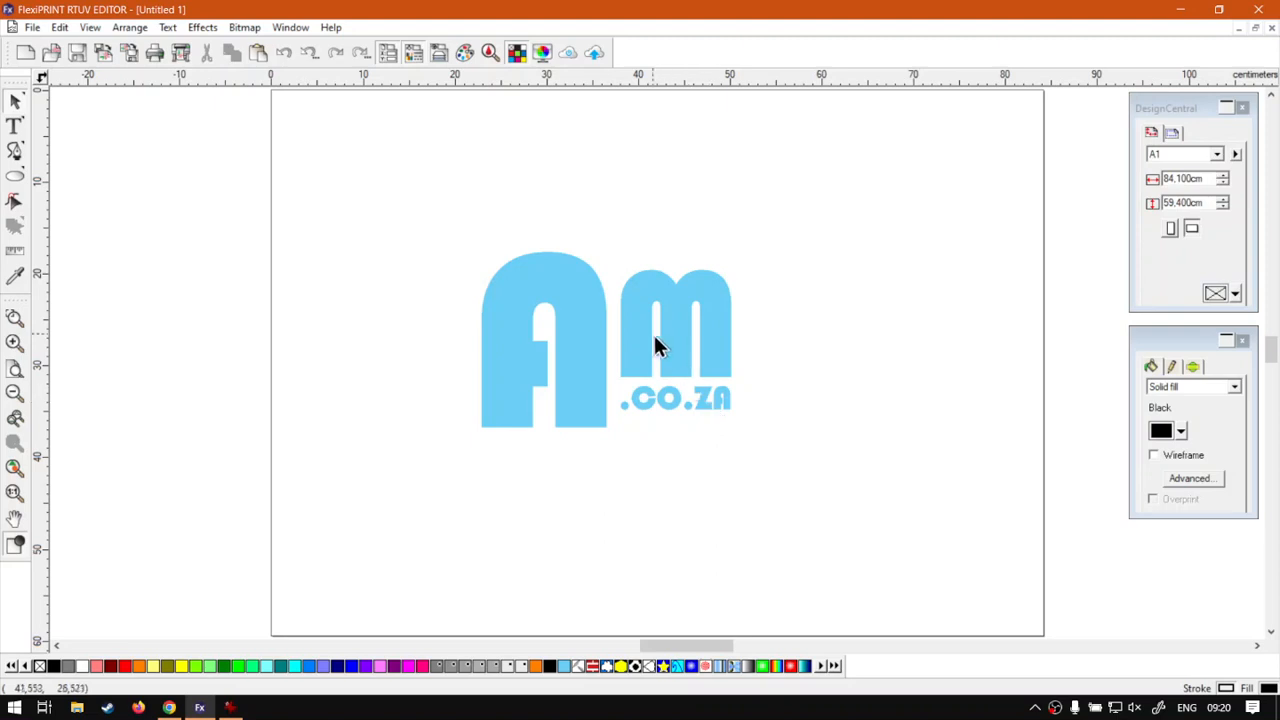
click(586, 334)
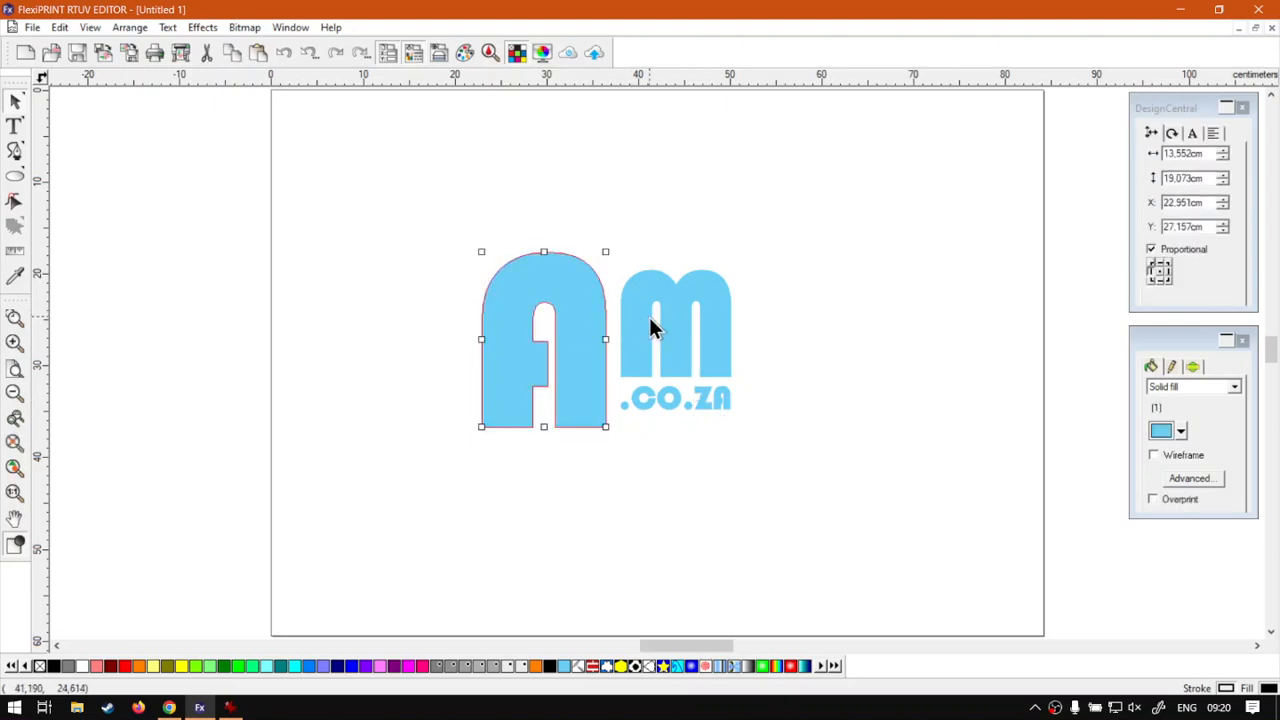
click(649, 320)
click(681, 479)
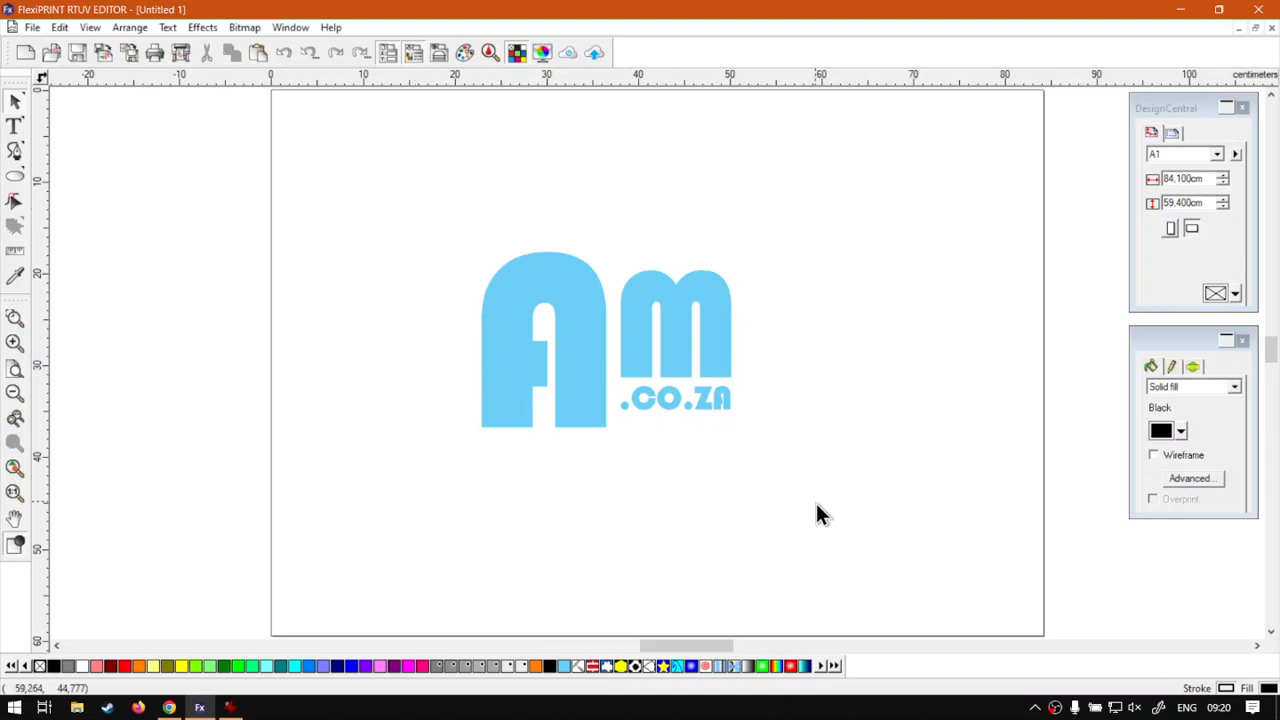
drag(857, 545, 437, 188)
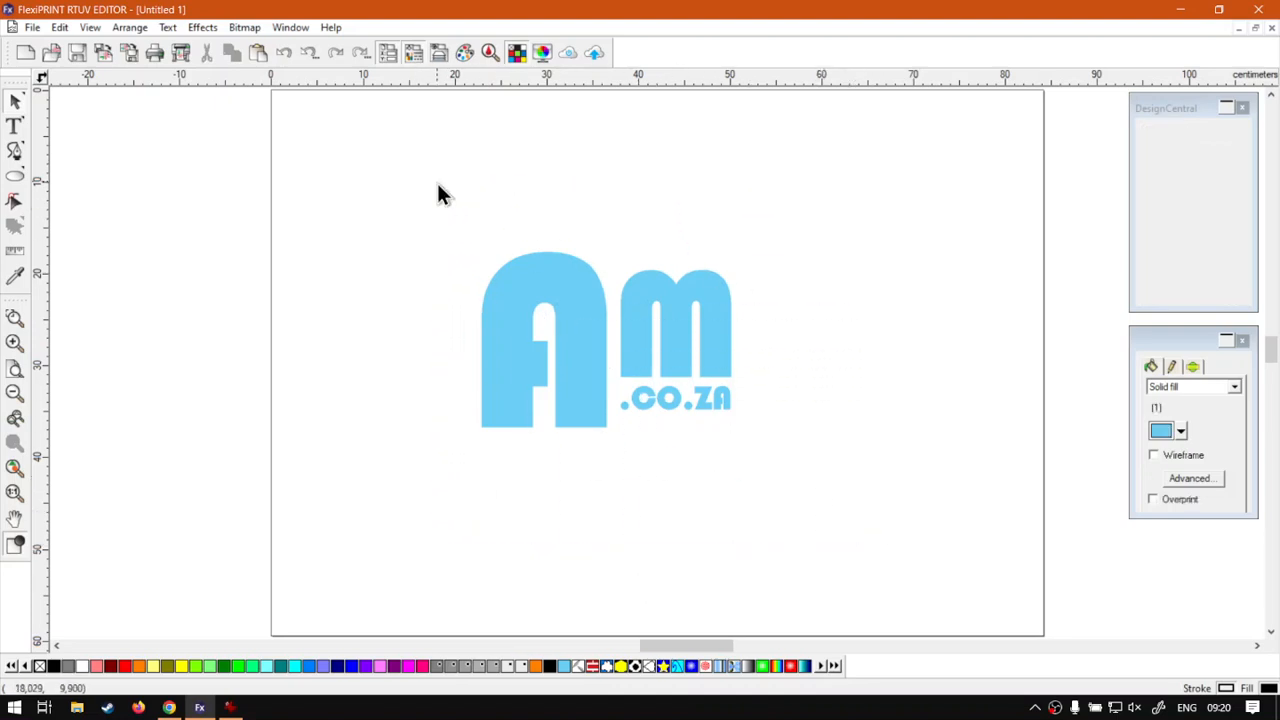
- Group the A, M and .co.za pieces with Combine > Group
right_click(578, 303)
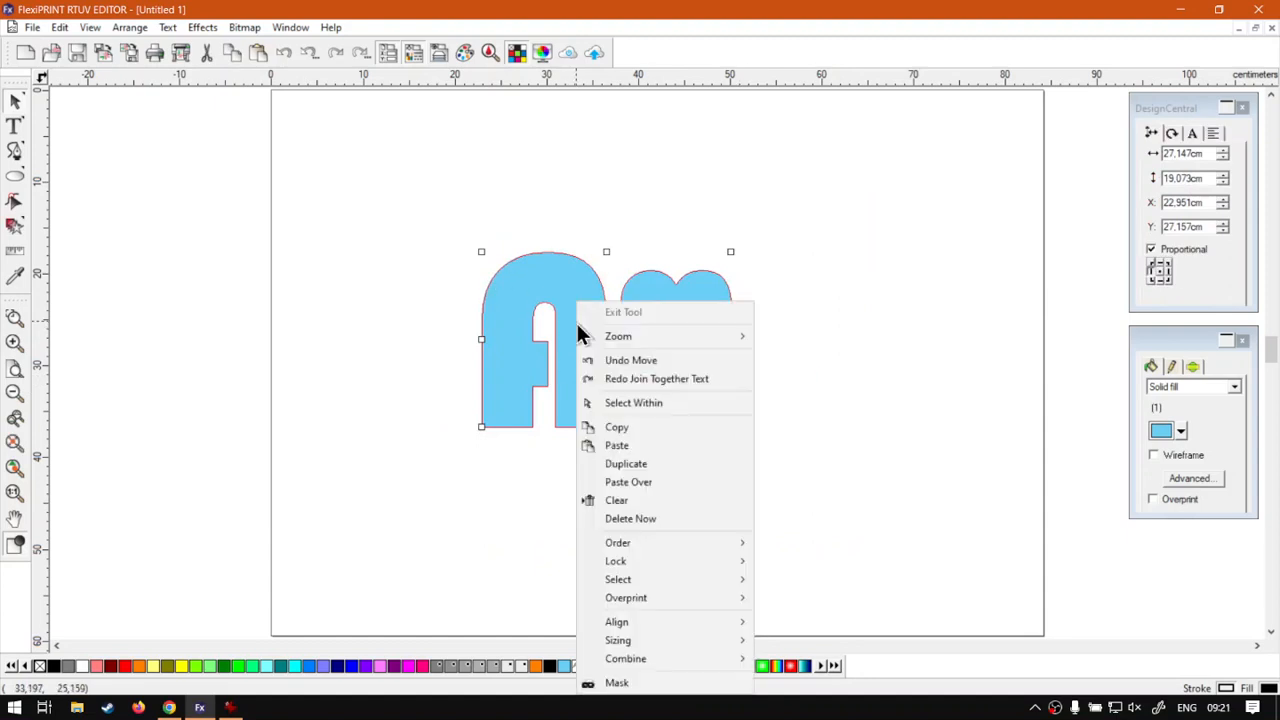
mouse_move(663, 662)
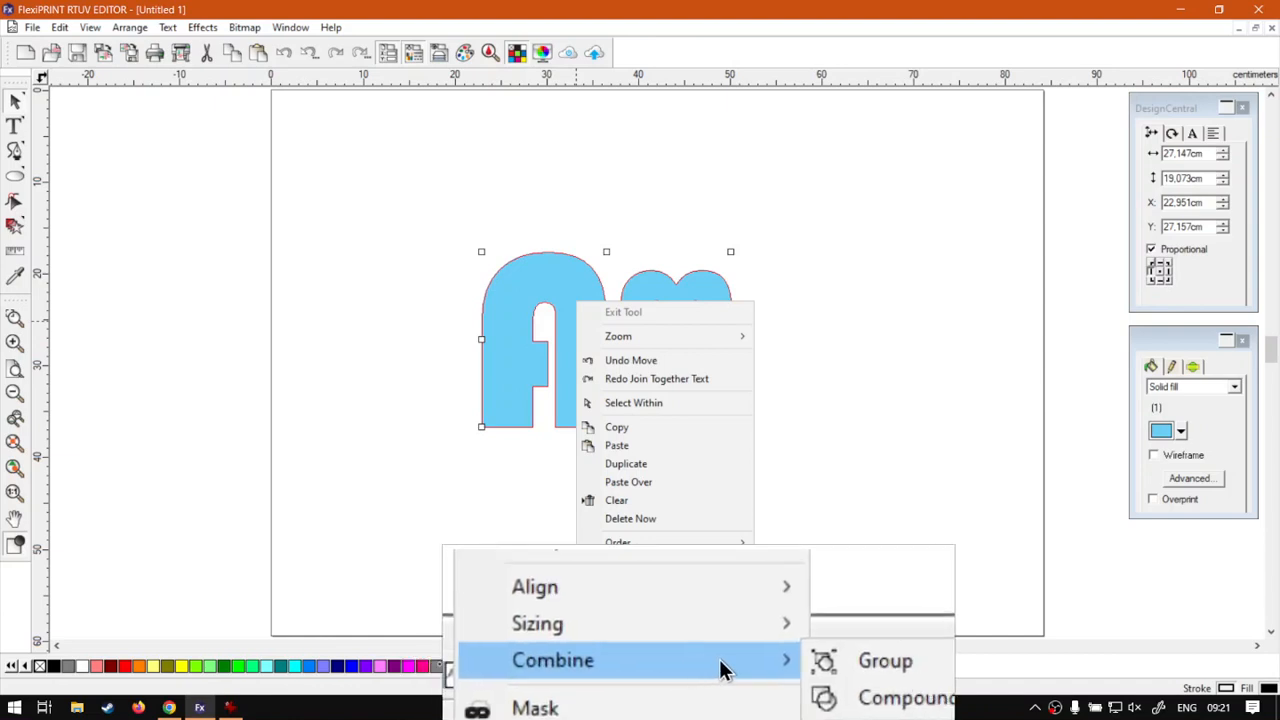
click(785, 600)
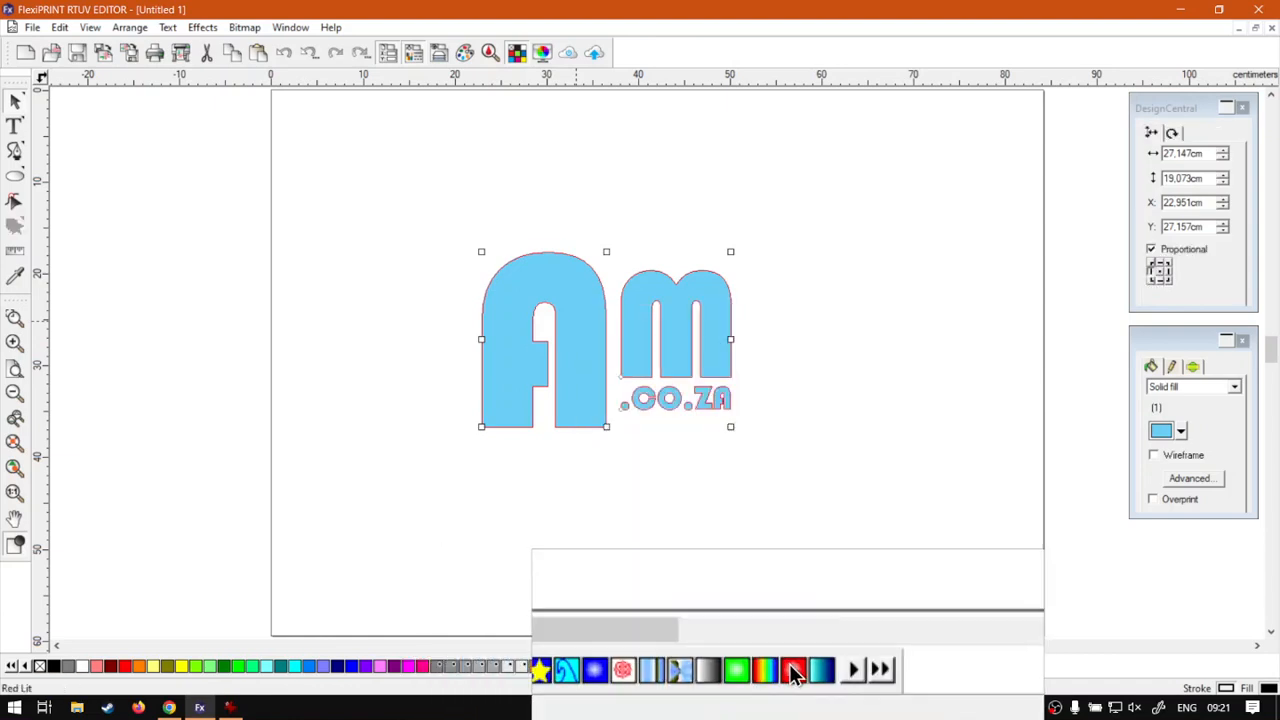
- Scale the grouped logo up to 55.931 × 39.297 cm and reposition it on the page
click(617, 342)
mouse_move(617, 345)
mouse_down()
mouse_move(583, 317)
mouse_move(614, 303)
mouse_move(603, 333)
mouse_up()
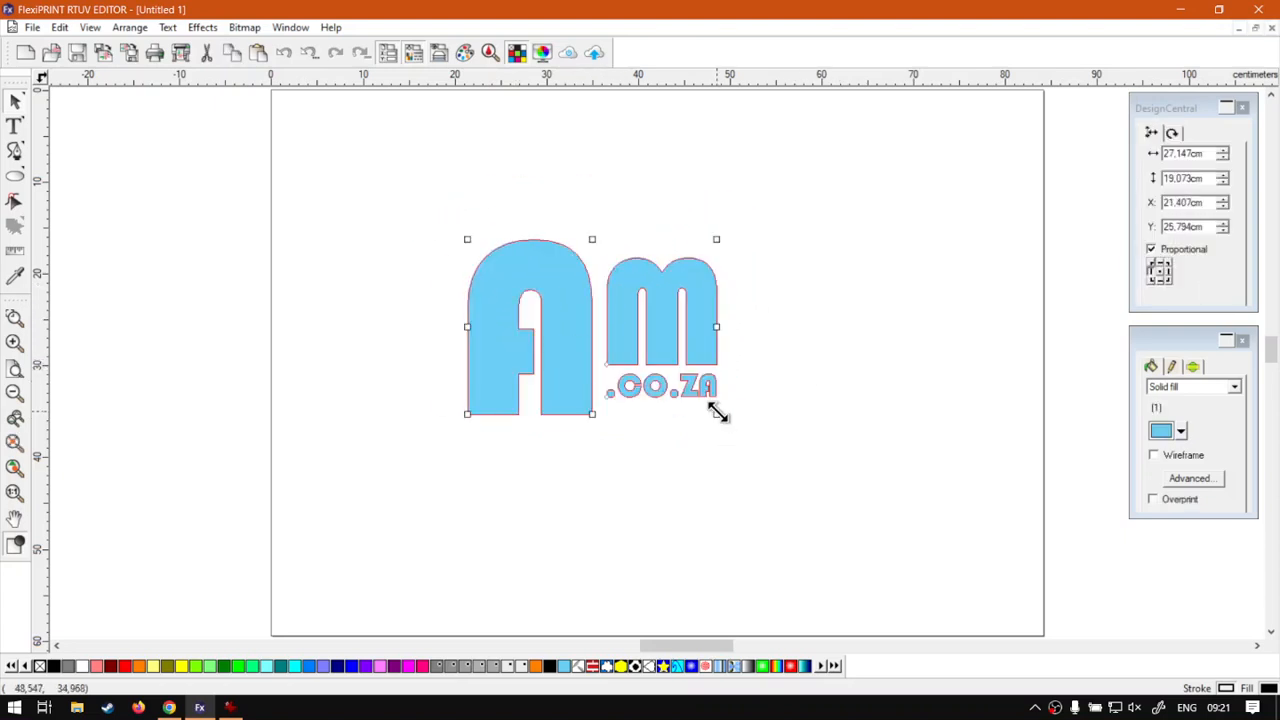
drag(717, 414, 980, 600)
drag(755, 495, 600, 400)
click(987, 379)
click(750, 515)
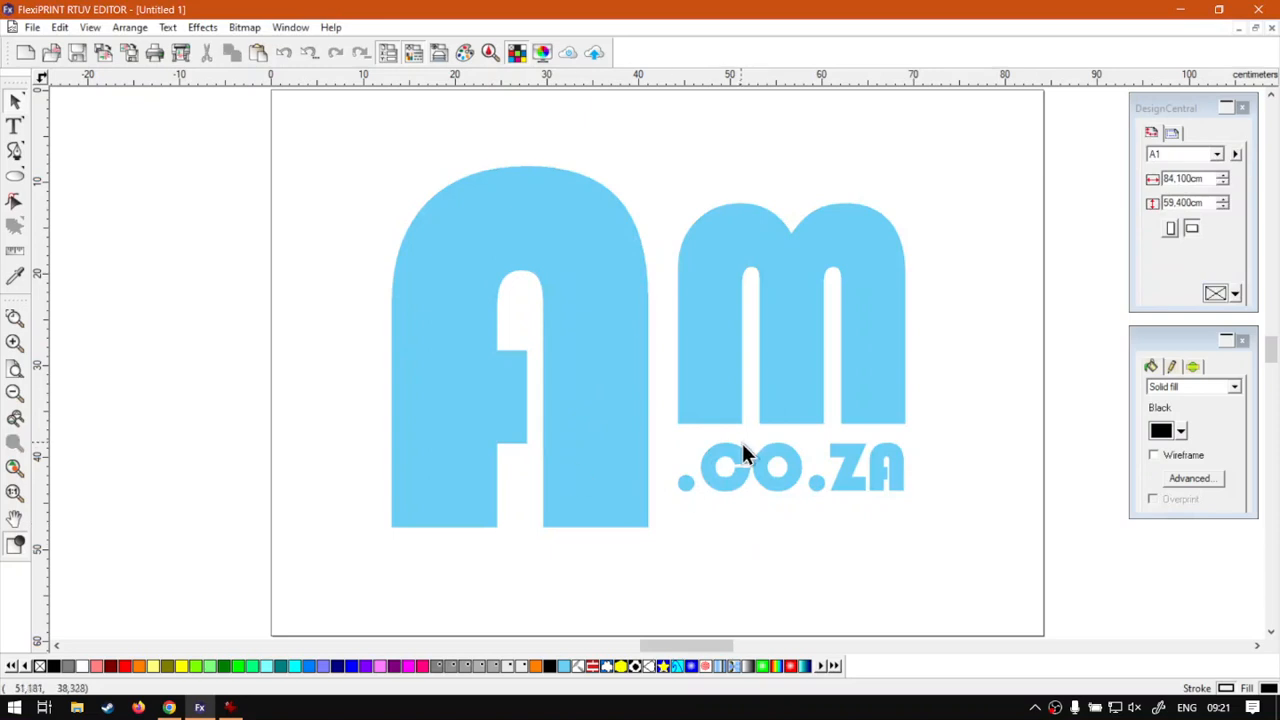
click(603, 378)
right_click(596, 332)
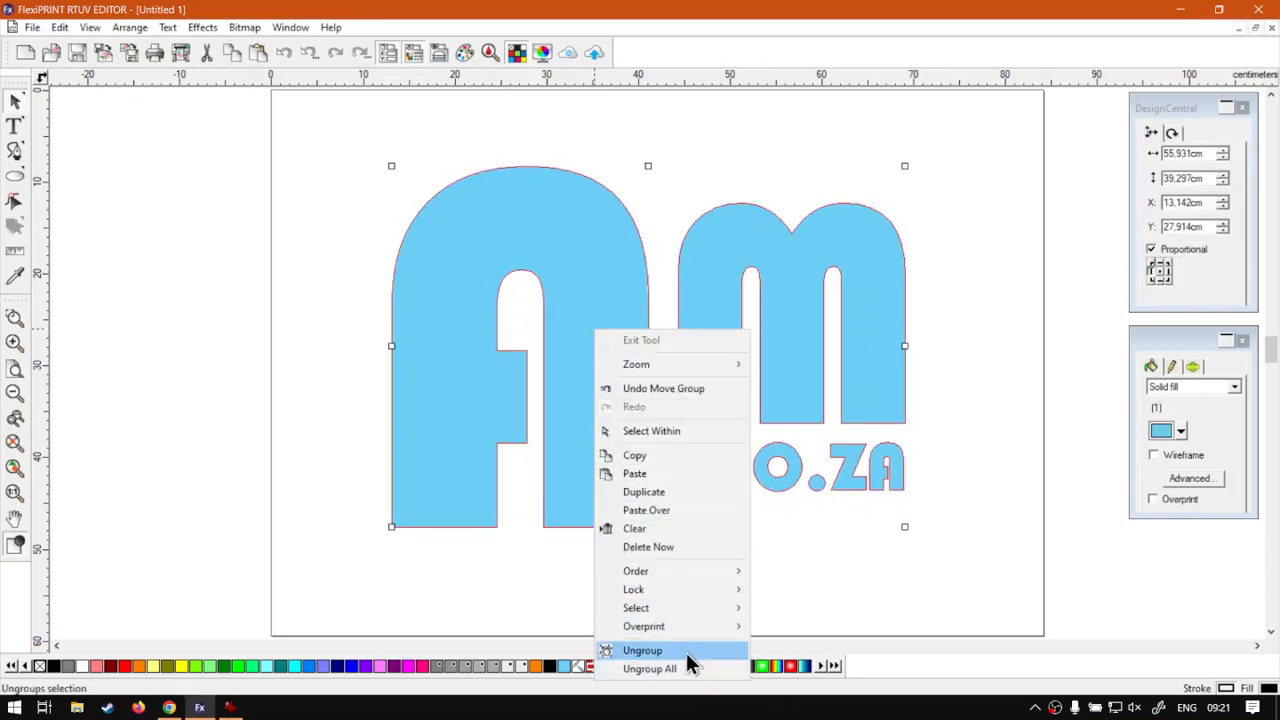
click(330, 188)
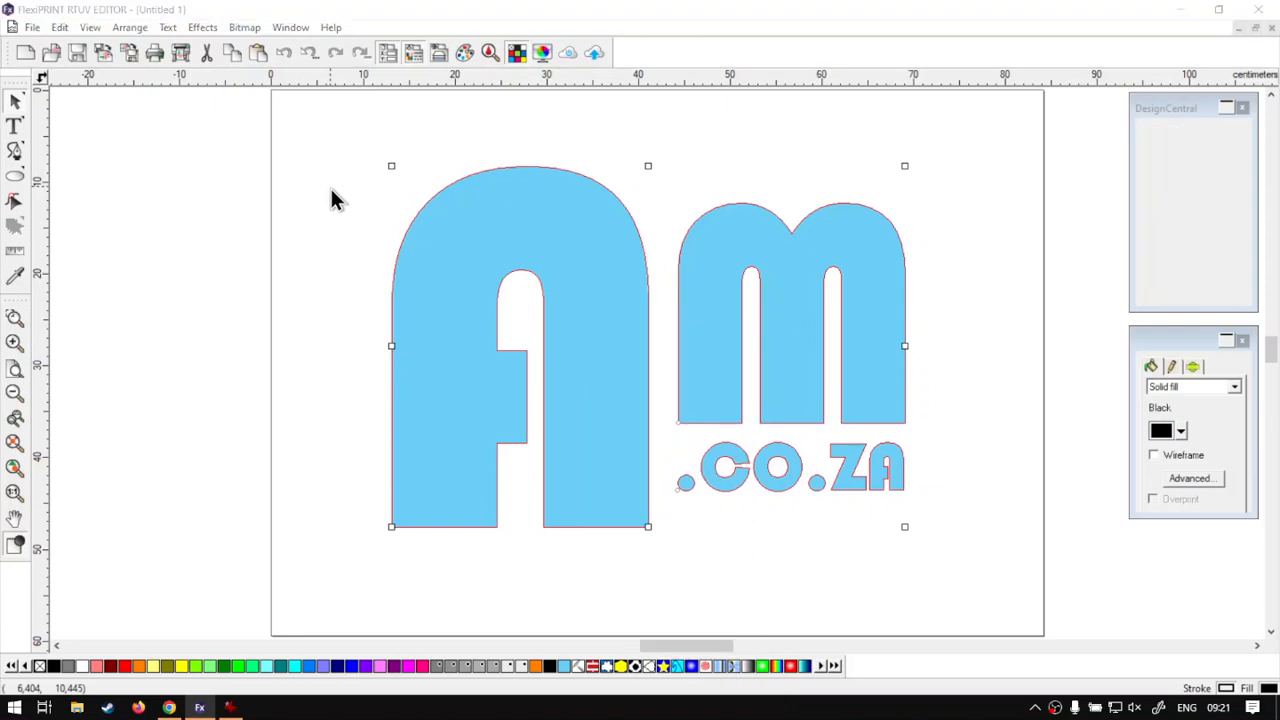
click(18, 103)
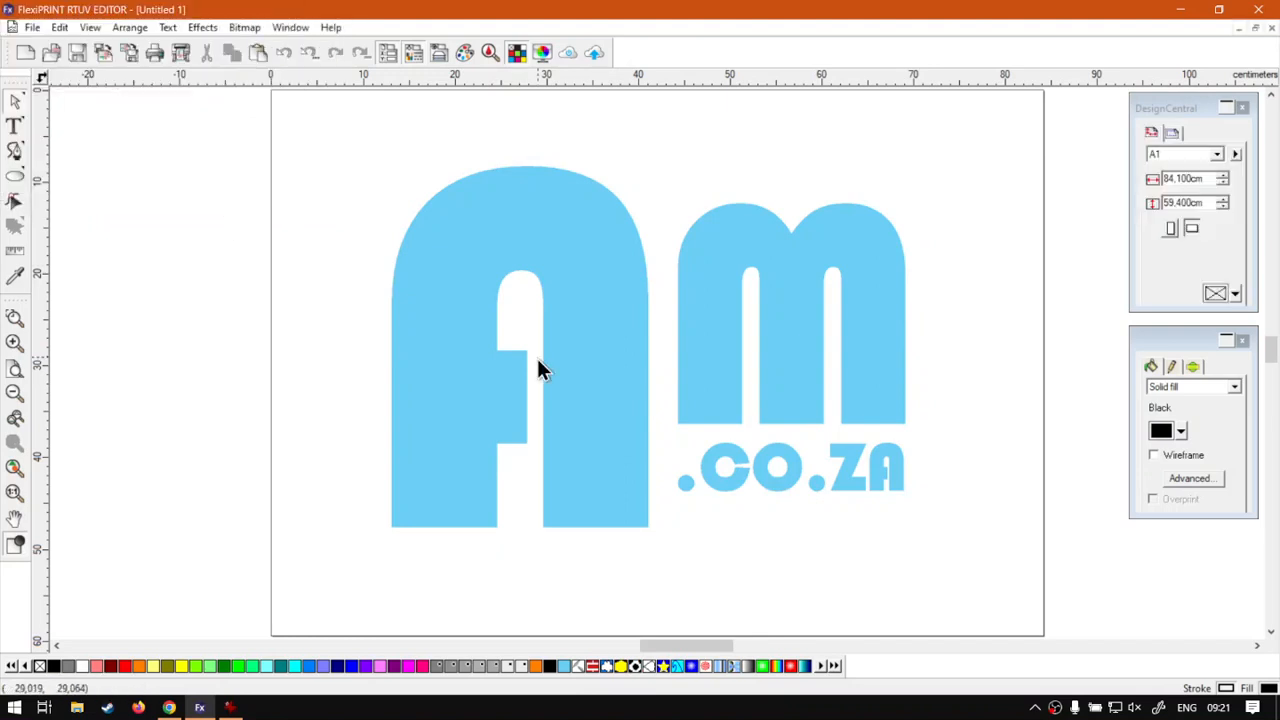
click(591, 391)
click(700, 387)
click(764, 484)
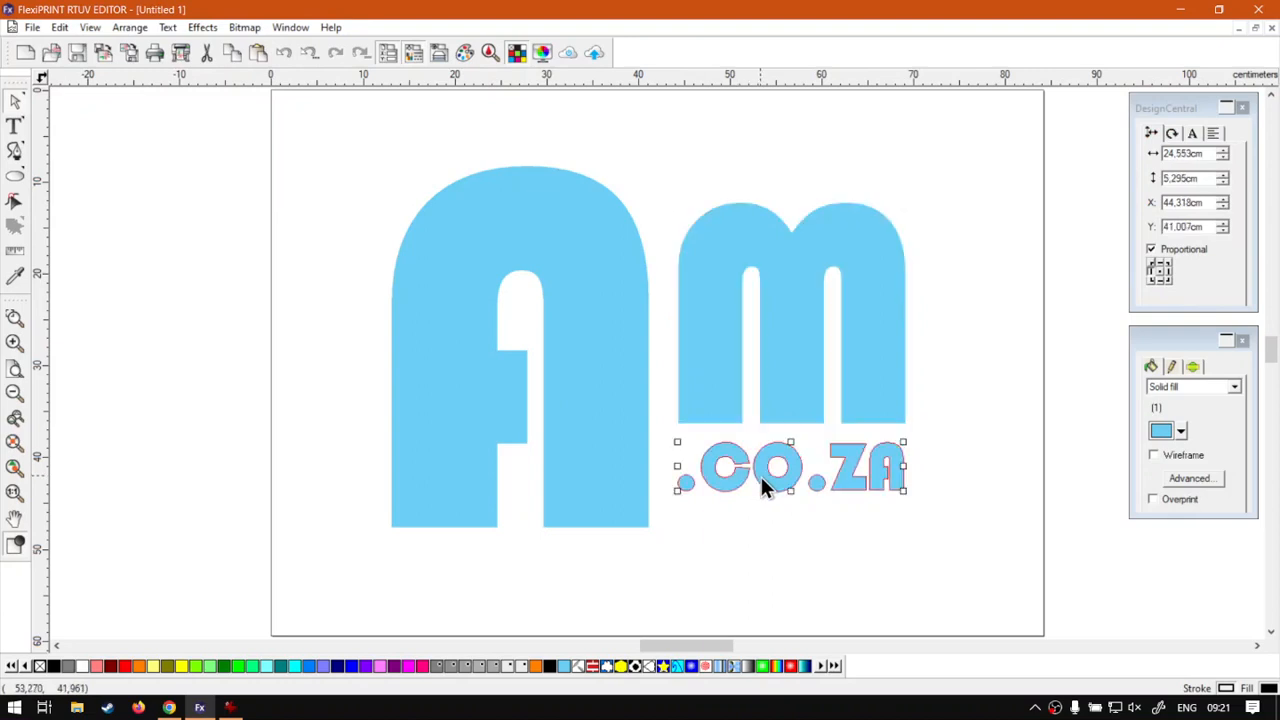
click(703, 370)
click(460, 310)
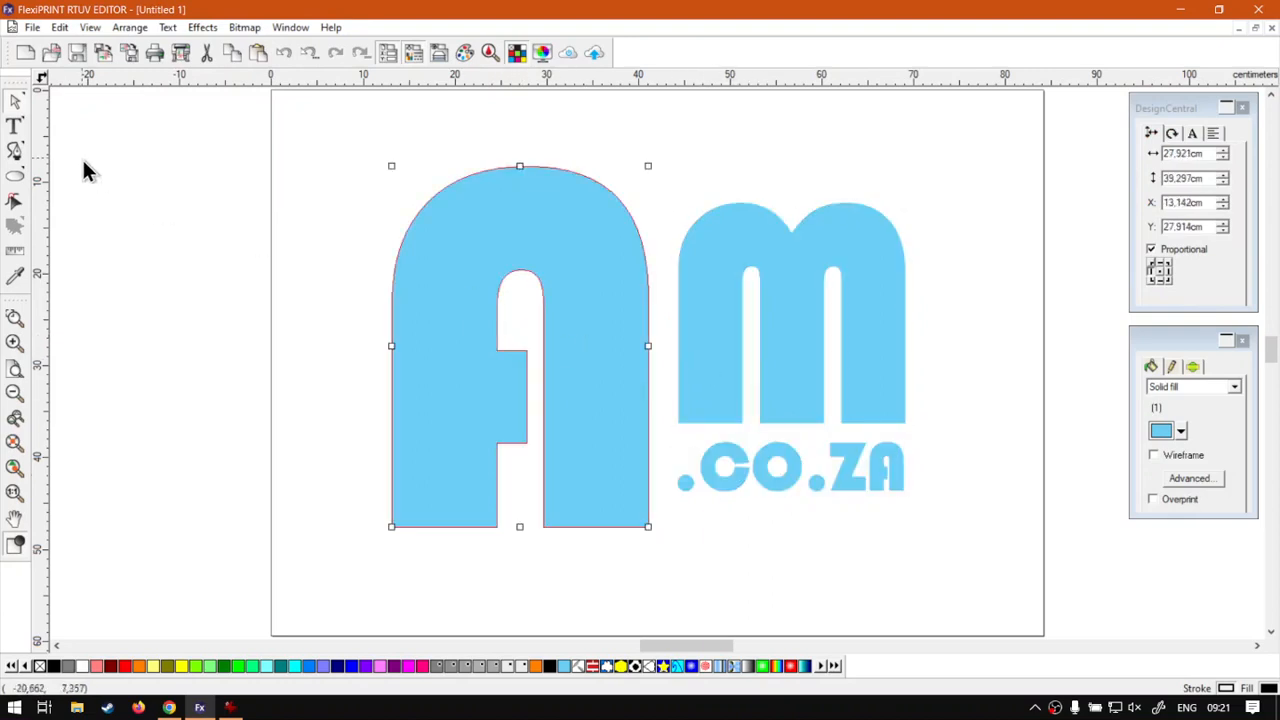
click(17, 103)
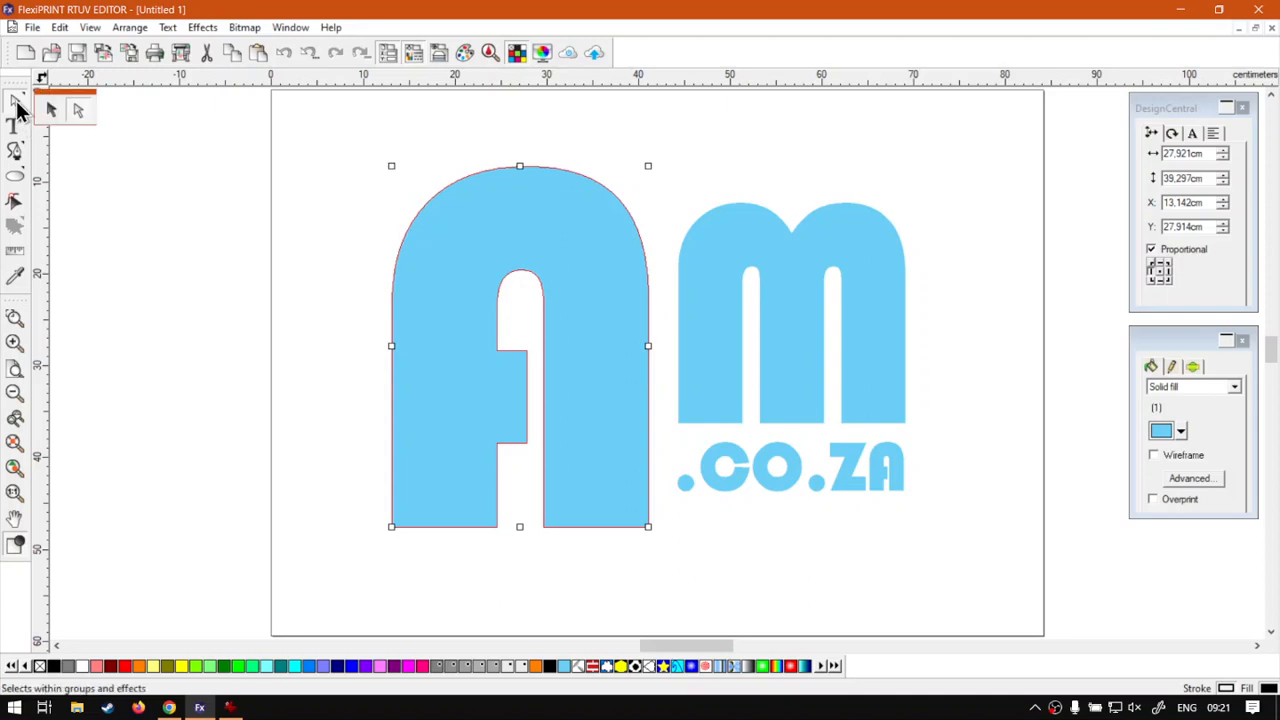
click(45, 109)
click(357, 143)
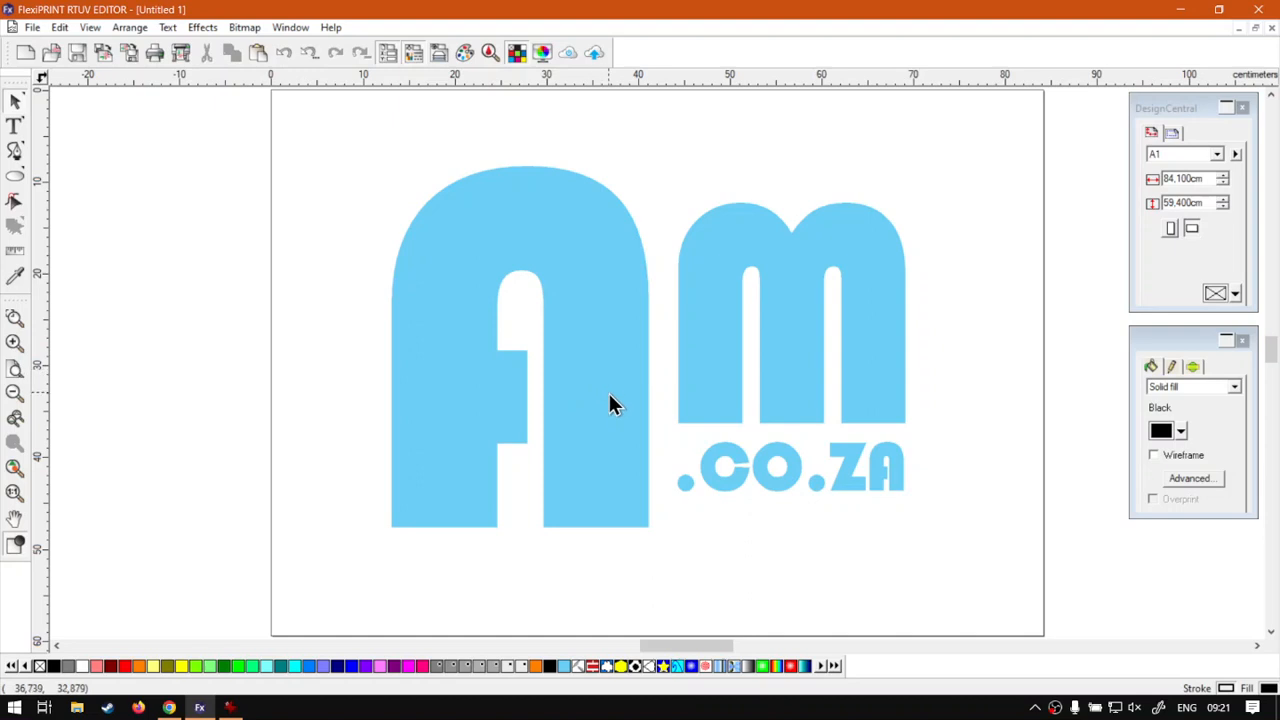
drag(602, 387, 597, 374)
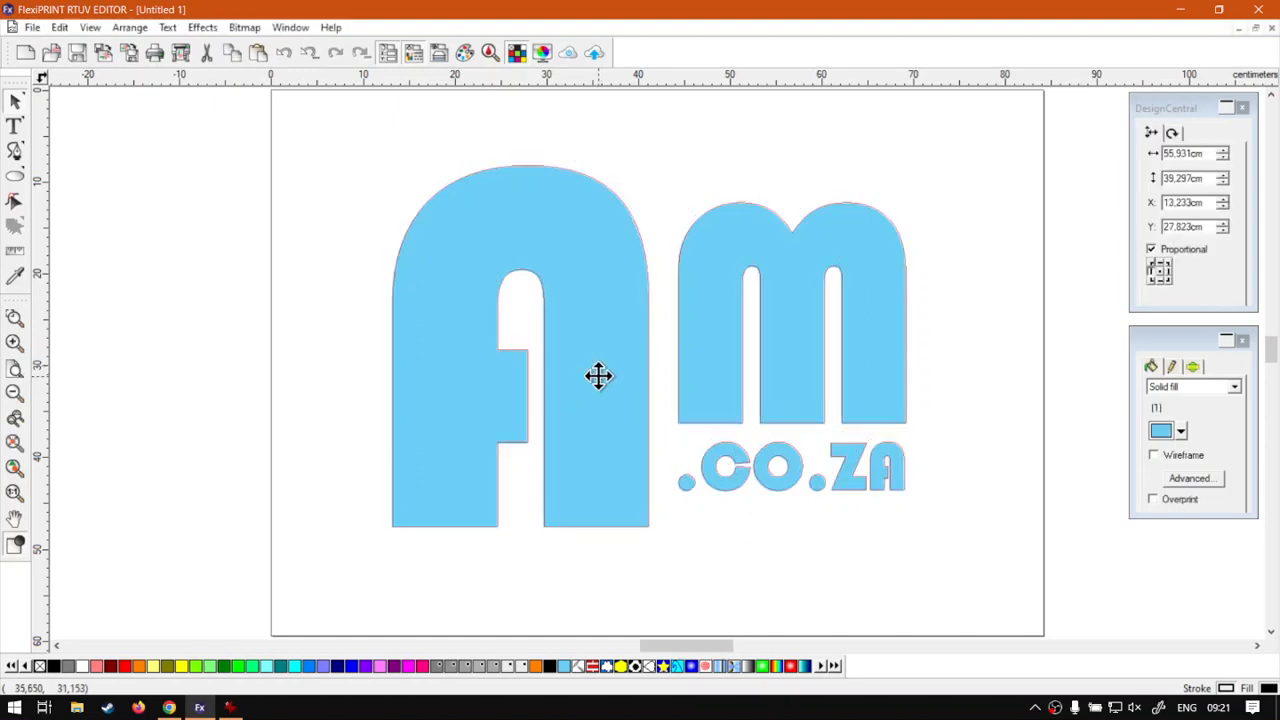
- Deselect the finished logo and switch to the Software Training Videos page in the browser
click(854, 571)
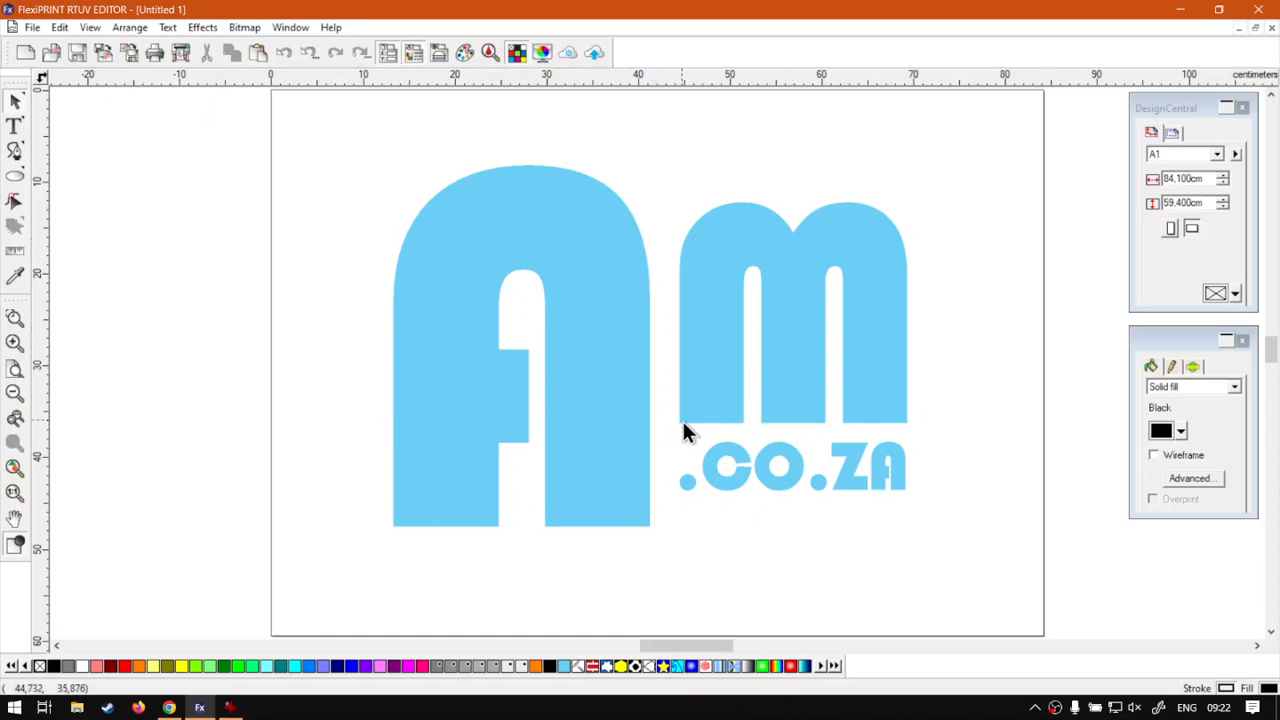
click(169, 707)
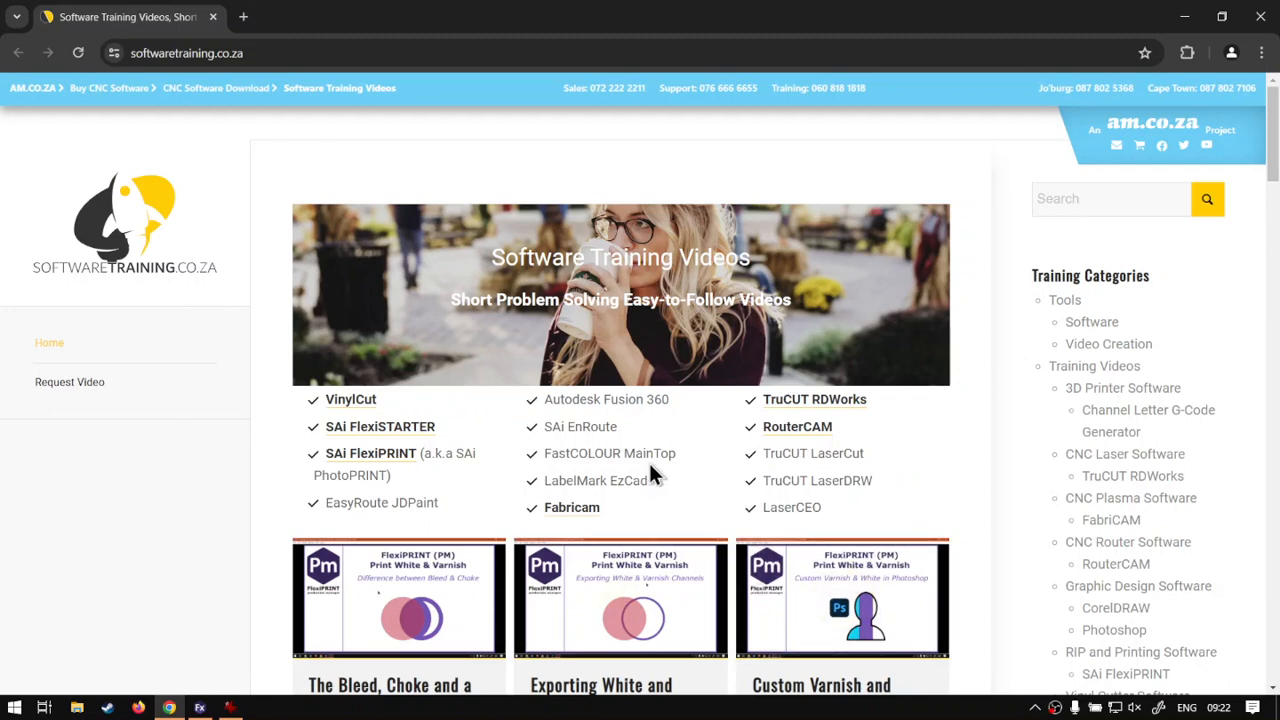
scroll(660, 475, down, 1)
scroll(660, 475, up, 1)
scroll(489, 457, down, 5)
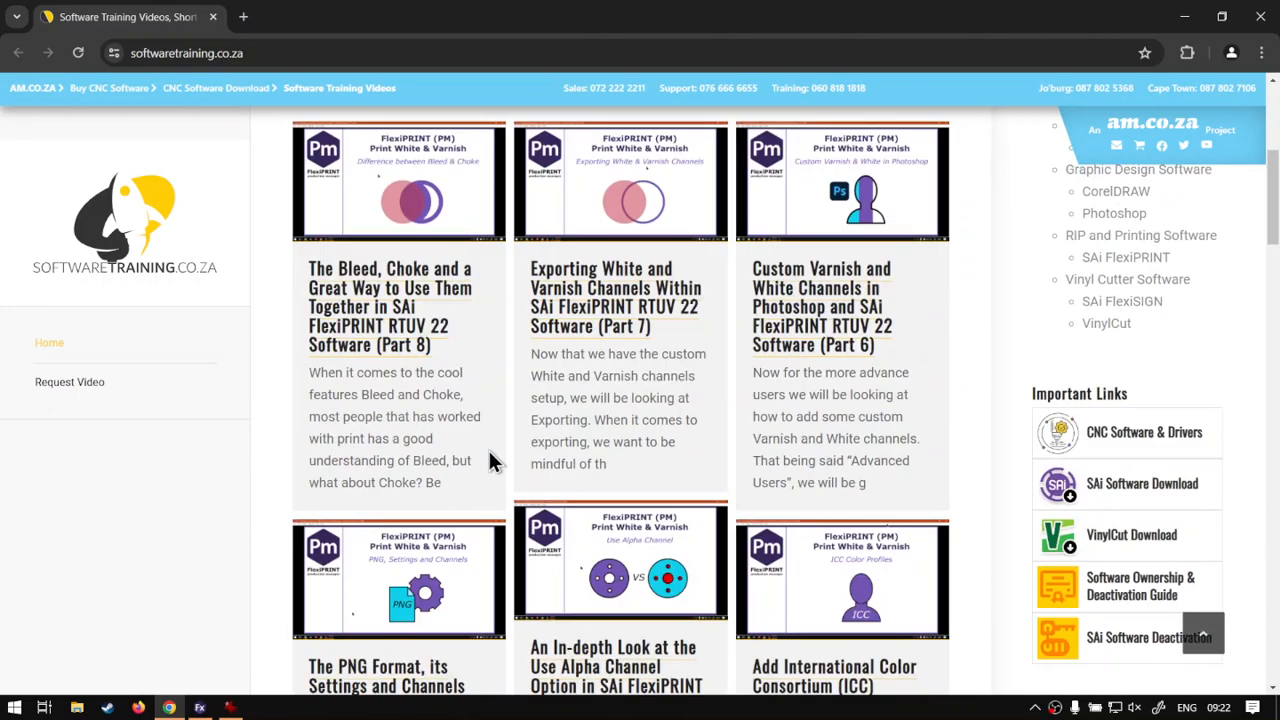
scroll(495, 462, up, 2)
scroll(503, 467, up, 1)
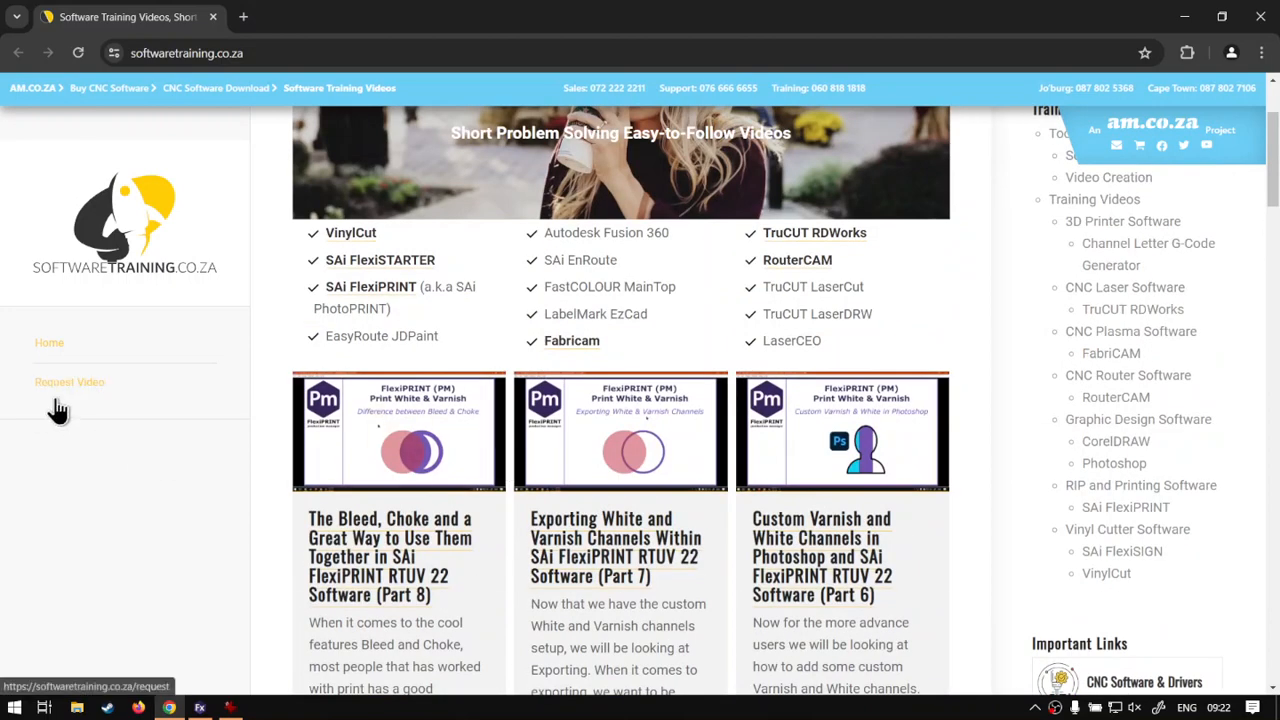